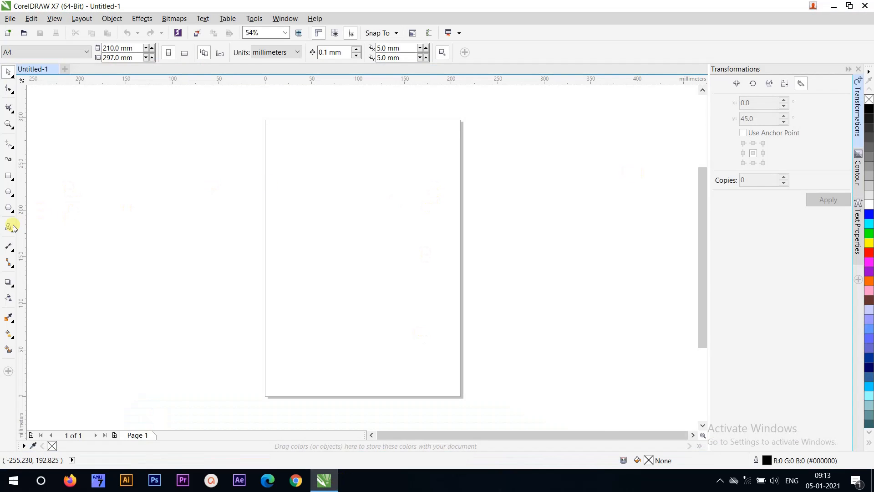
- Draw a graph paper grid of 15 columns and 20 rows, about 163 by 210 mm, on the page
click(11, 210)
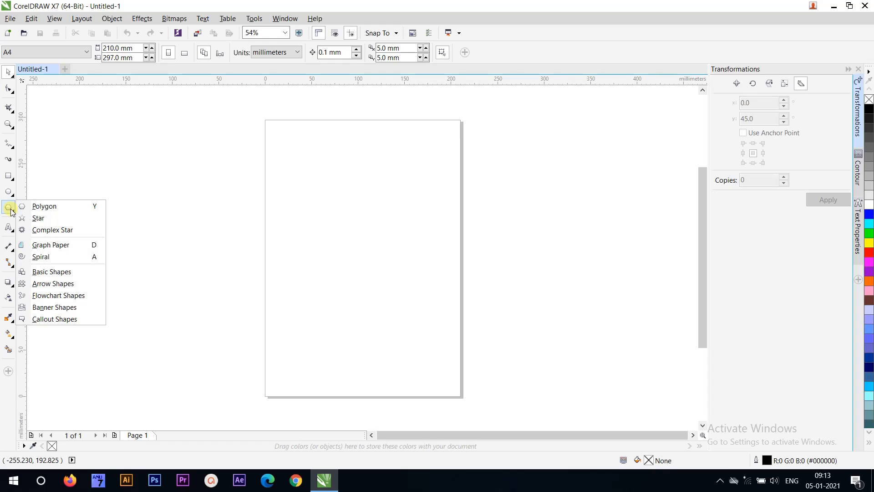
click(51, 244)
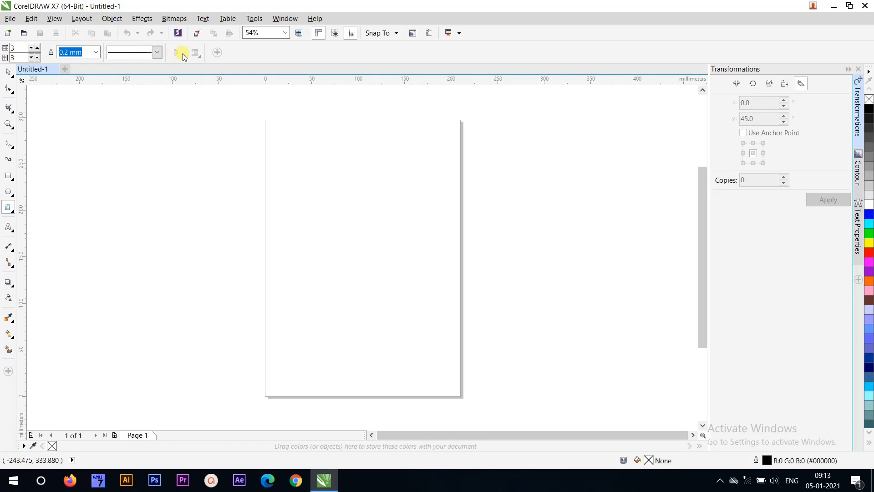
click(16, 47)
double_click(16, 48)
text(15)
key(Tab)
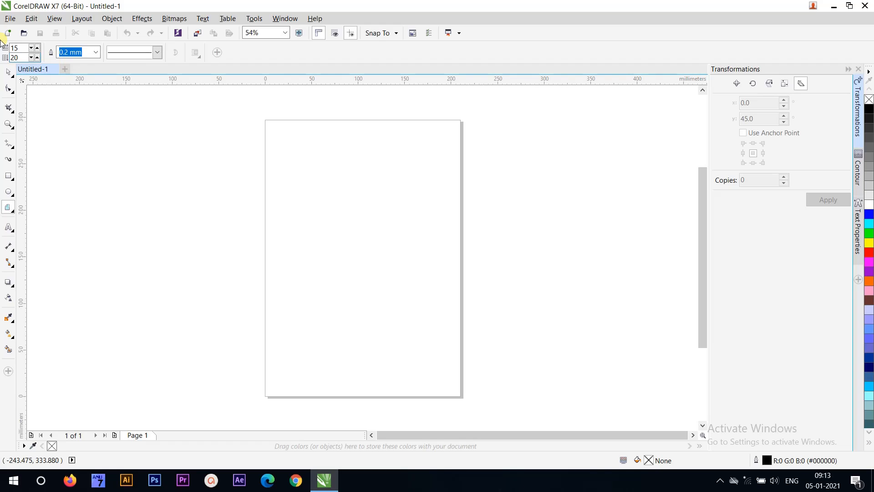
click(287, 153)
drag(286, 153, 437, 348)
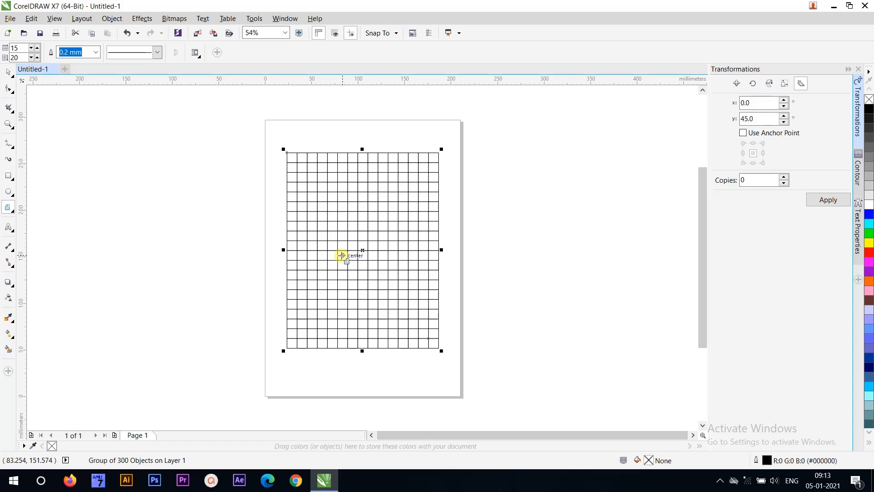
- Delete the 15-by-20 graph paper grid from the page
click(8, 72)
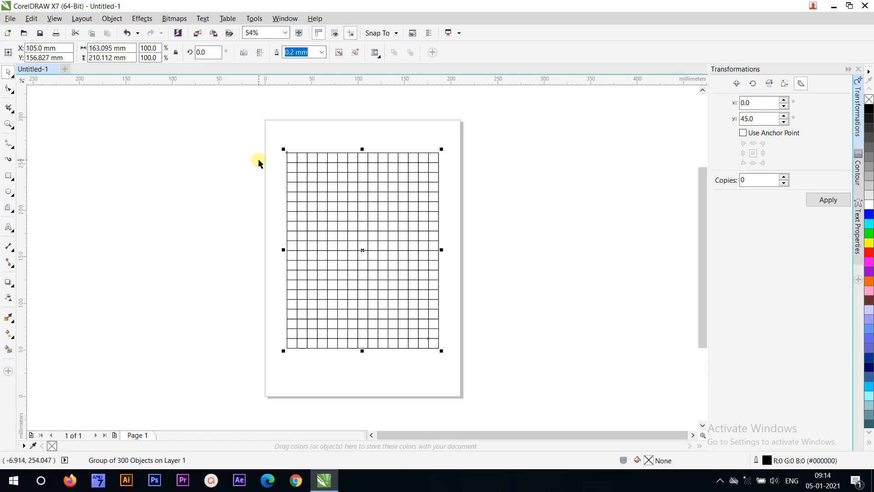
key(Delete)
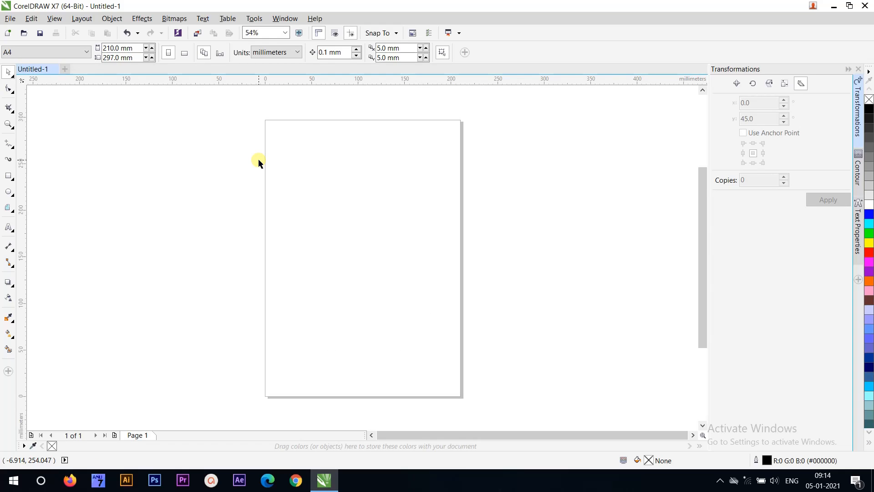
- Draw a 3-by-3 graph paper grid about 70.5 mm square and move it to the middle of the page
click(8, 207)
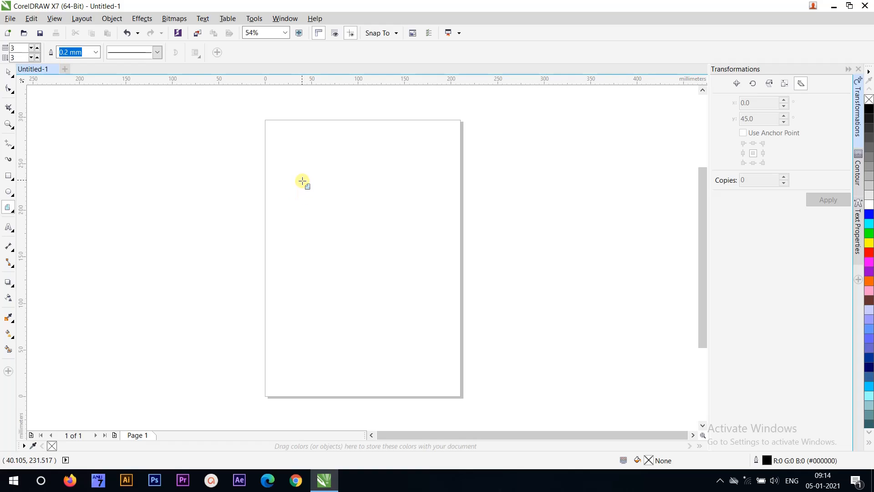
drag(301, 177, 367, 243)
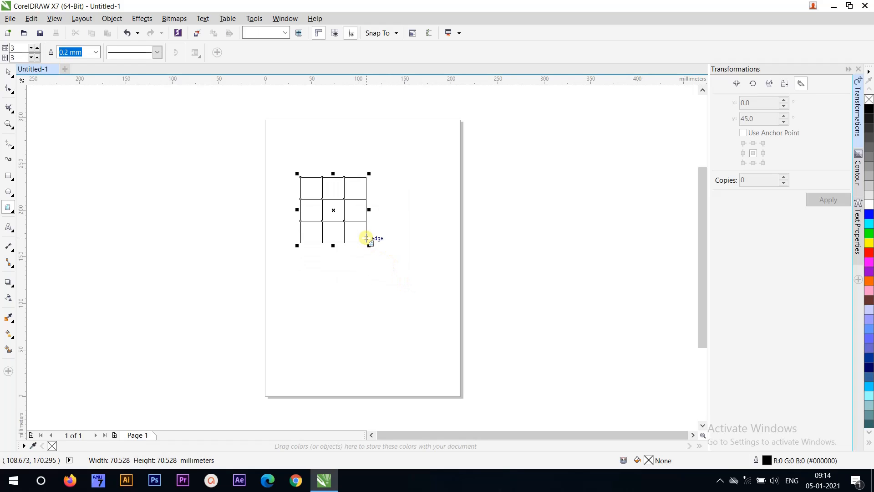
click(7, 72)
drag(328, 183, 357, 226)
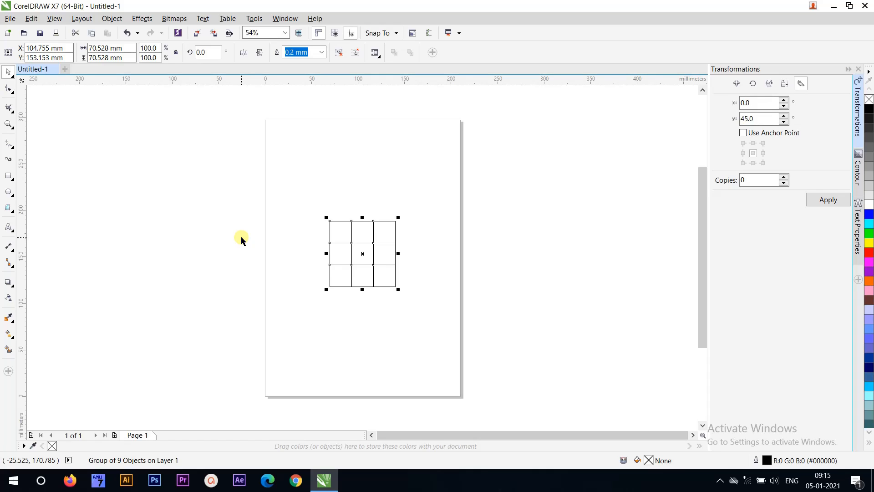
- Place a copy of the 3-by-3 grid to the left of the original
click(375, 251)
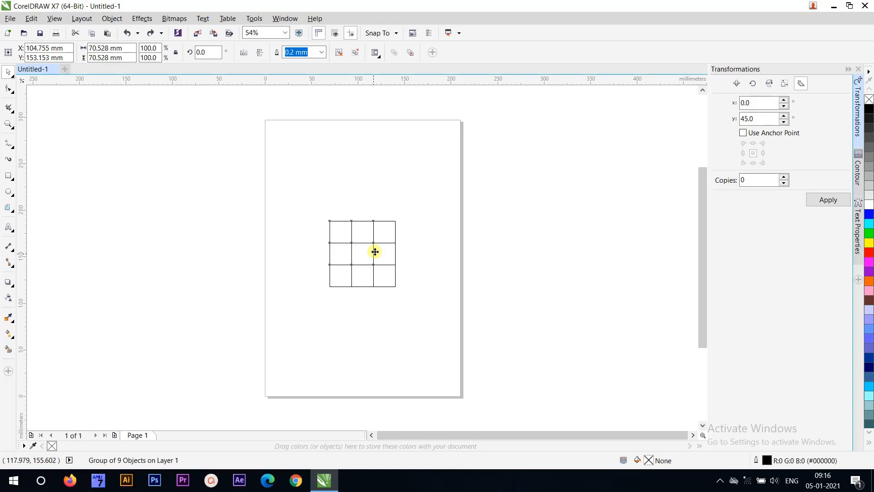
drag(375, 251, 291, 253)
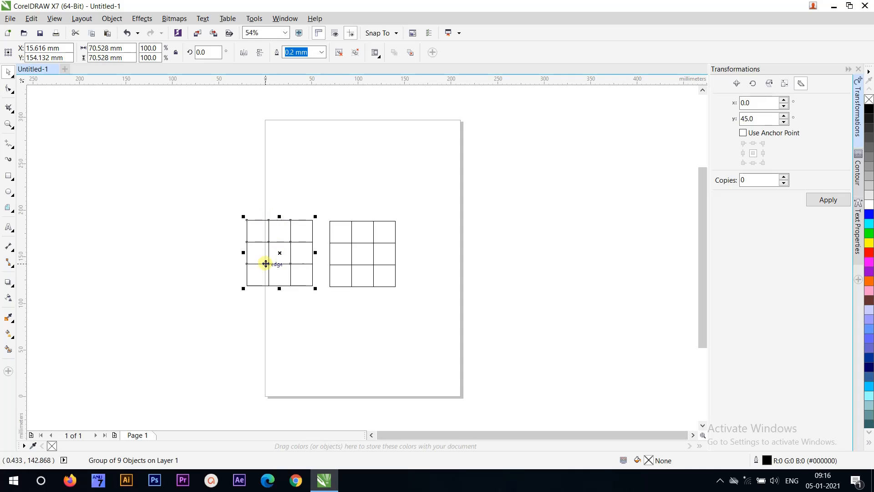
- Halve the copied grid's height by dividing it by 2, and move the copy up beyond the original's upper-left corner
double_click(160, 56)
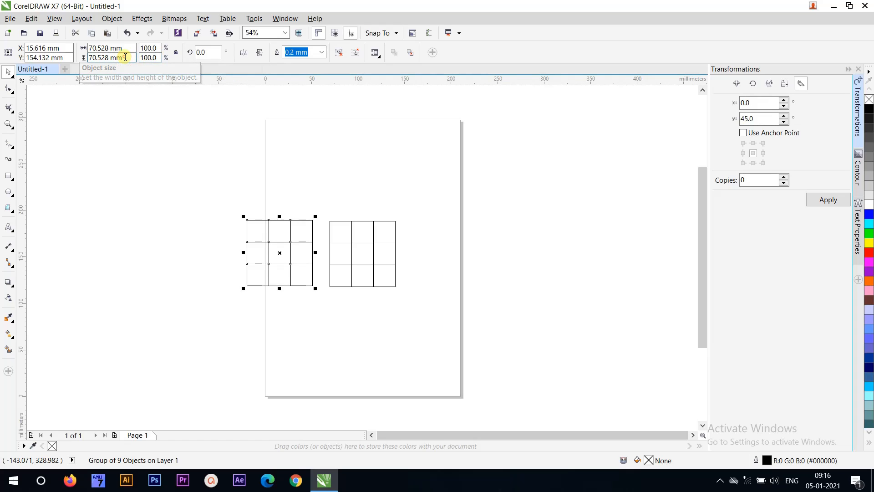
drag(127, 57, 84, 58)
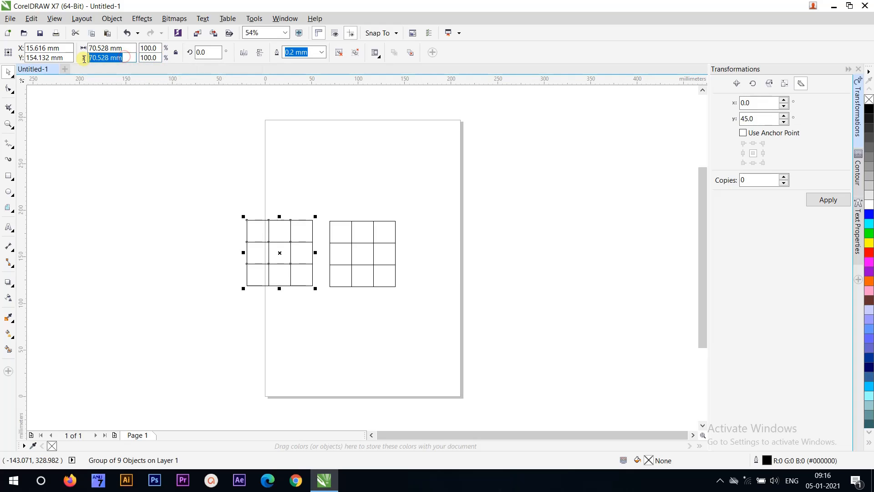
click(118, 60)
drag(110, 58, 135, 52)
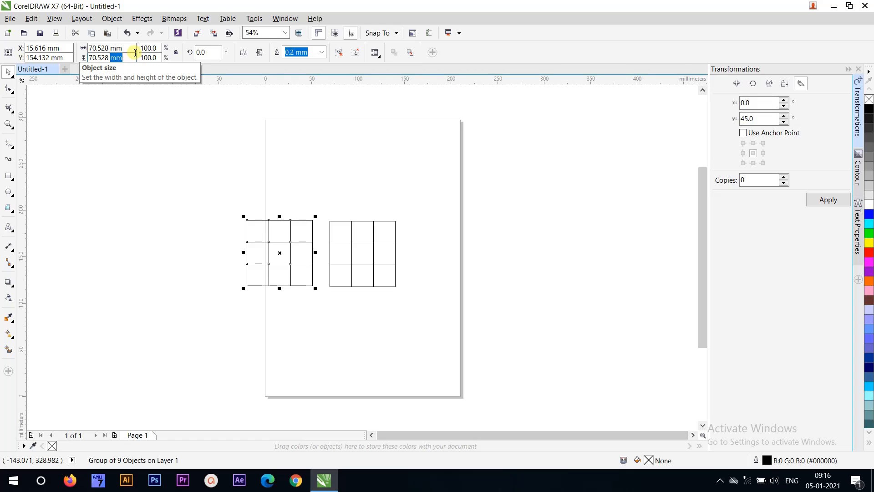
text(/2)
key(Return)
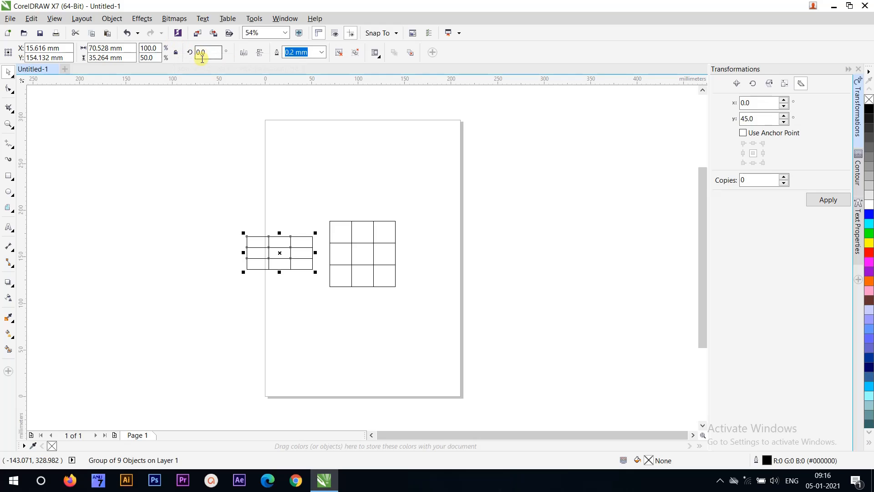
drag(284, 252, 294, 204)
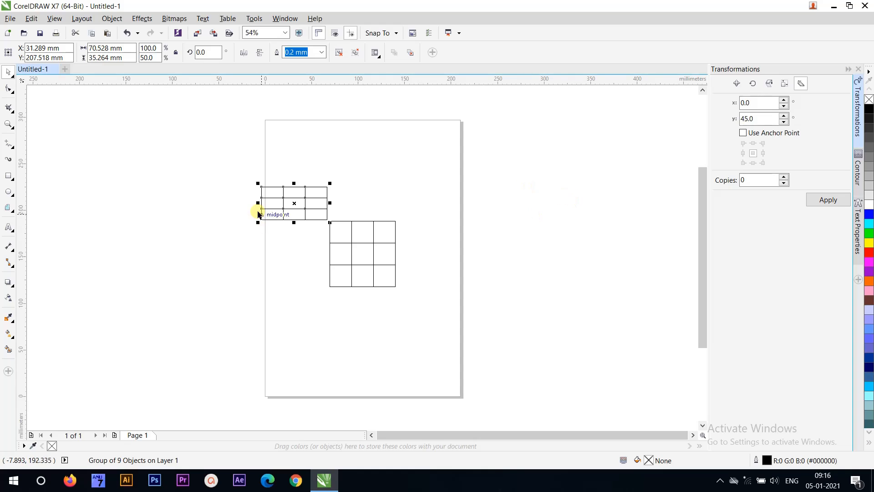
- Close the open dockers and bring up the Skew transformation settings
click(859, 70)
click(858, 70)
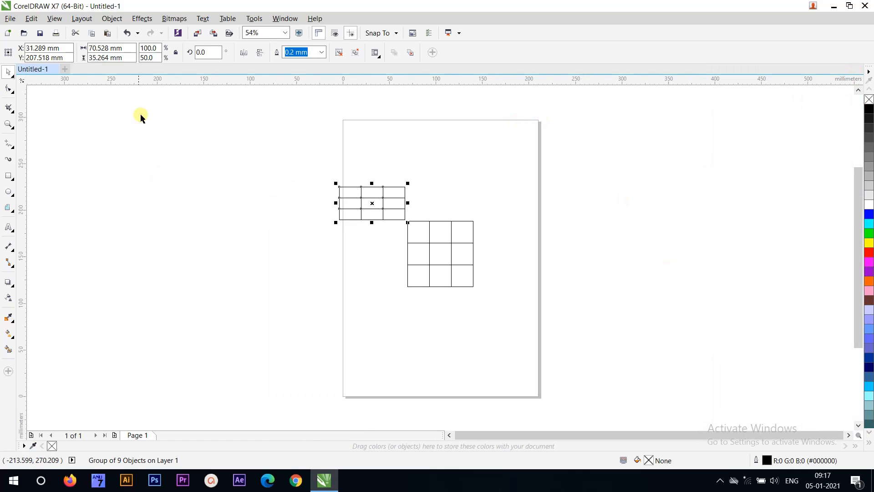
click(113, 18)
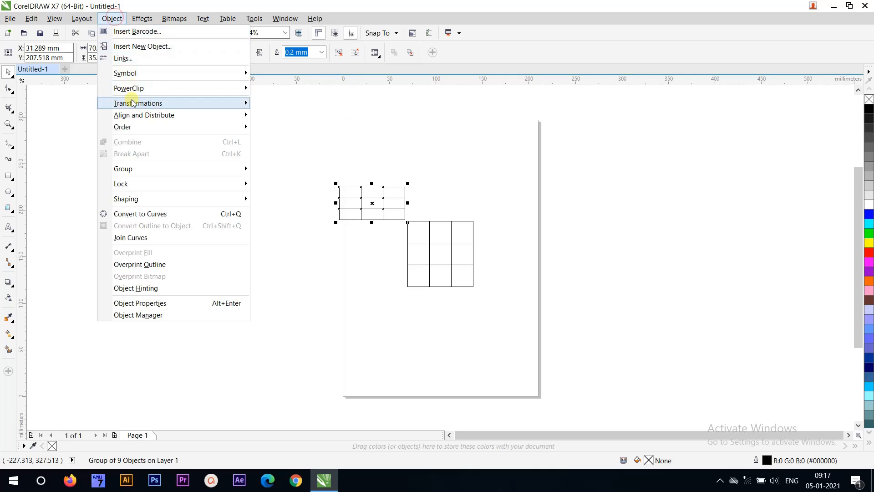
mouse_move(151, 100)
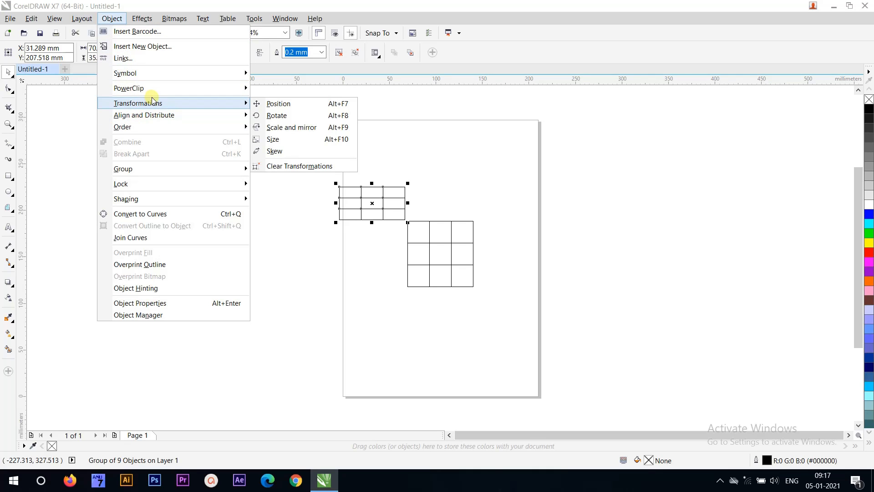
click(274, 151)
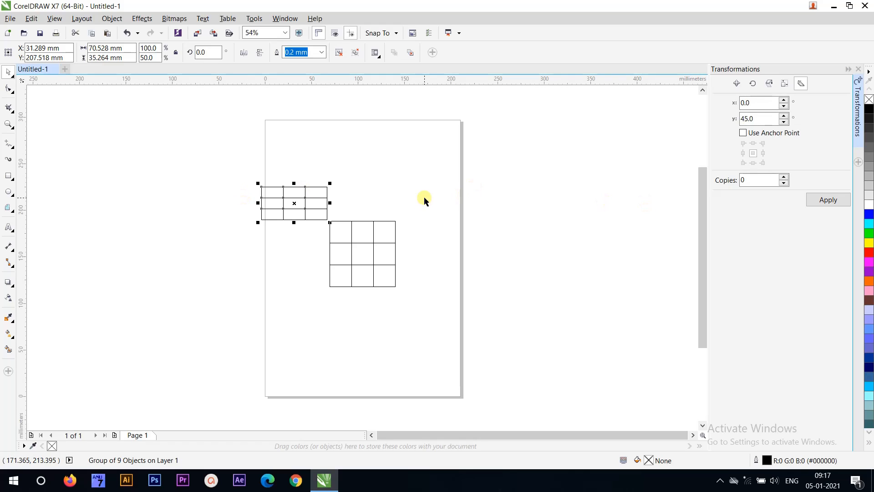
- Skew the half-height grid by x 45° and y 0°, and snap it onto the square grid's upper edge as the top face
click(749, 103)
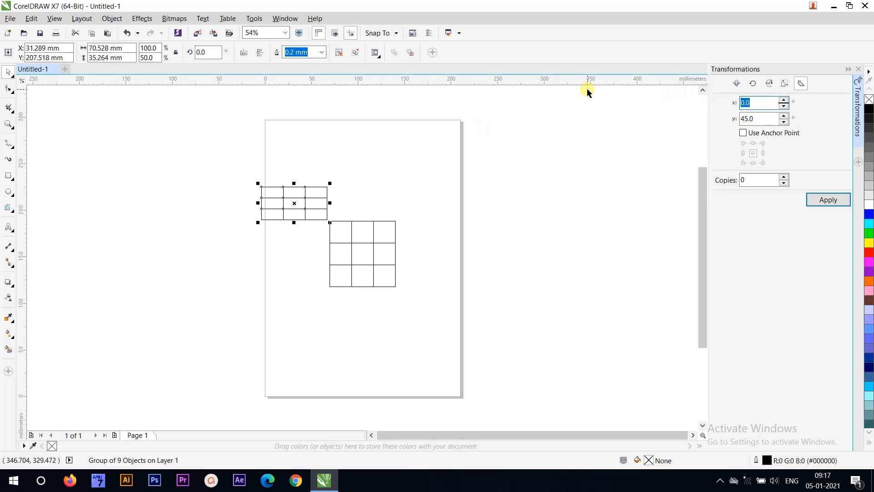
text(45)
click(768, 119)
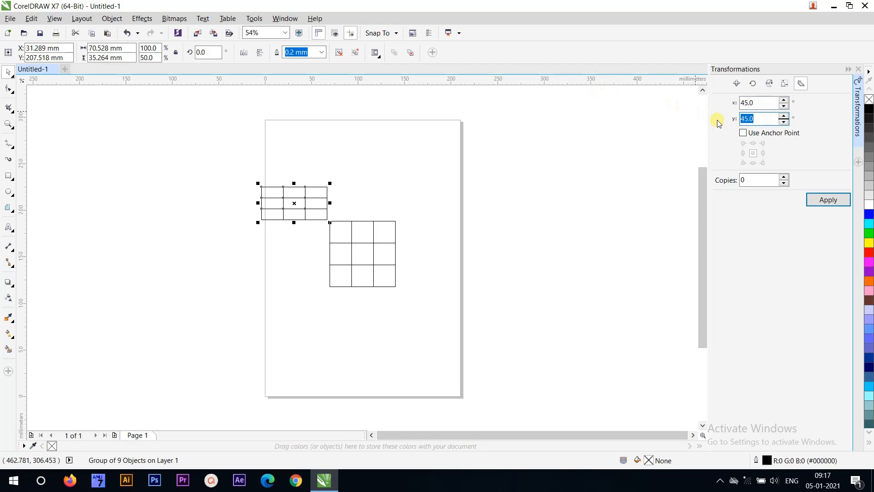
text(0)
click(828, 200)
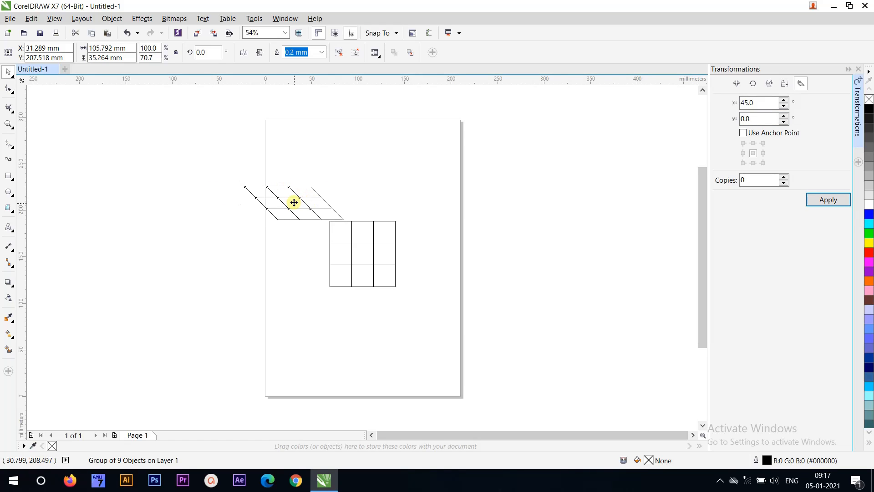
drag(294, 202, 346, 205)
click(276, 254)
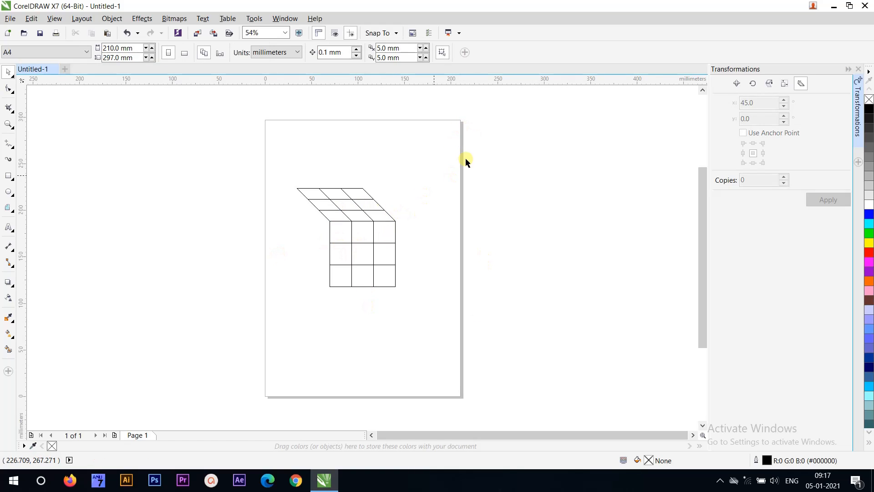
- Place a copy of the skewed top face to its left and rotate the copy by 90°
click(312, 195)
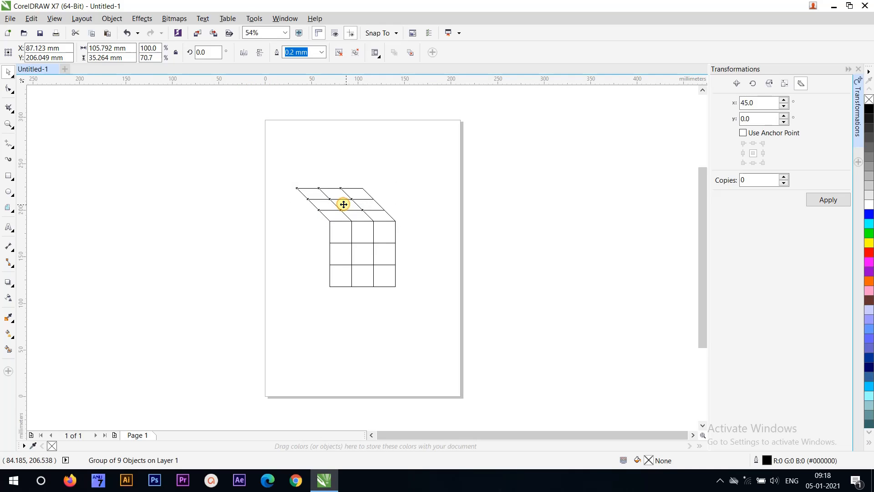
drag(343, 204, 239, 209)
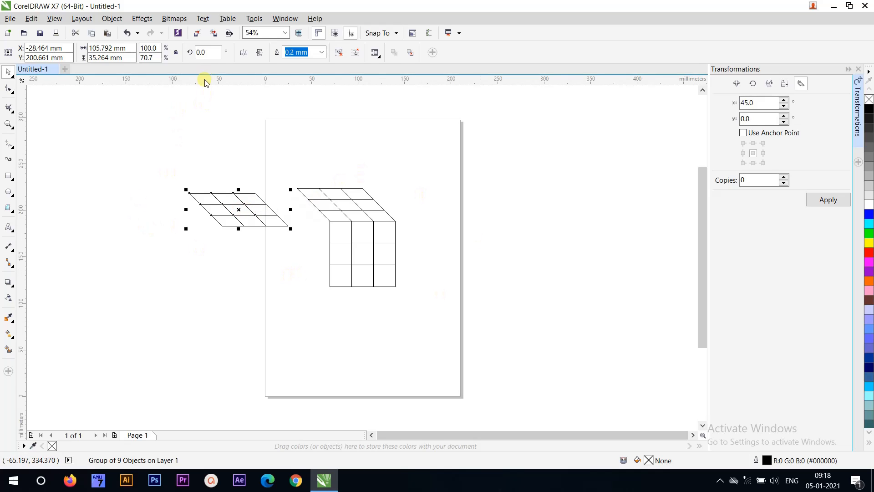
click(207, 52)
text(90)
key(Return)
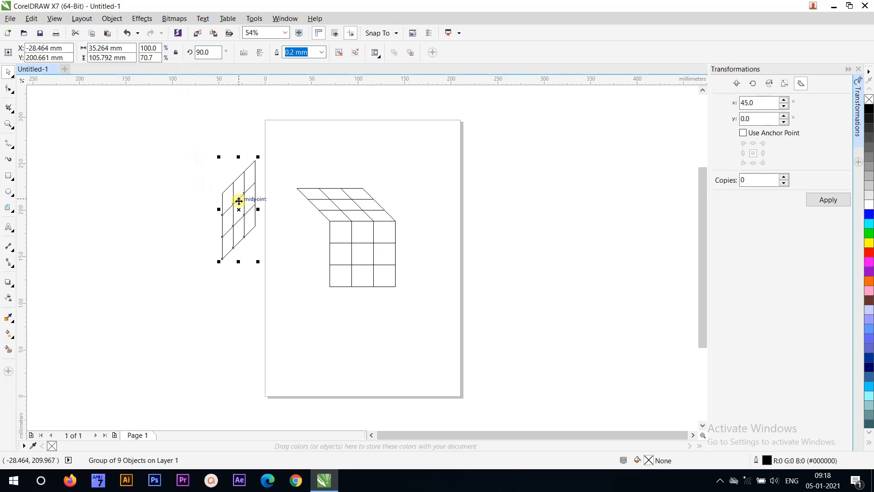
- Snap the rotated copy against the square grid's left edge and mirror it vertically
drag(235, 199, 314, 259)
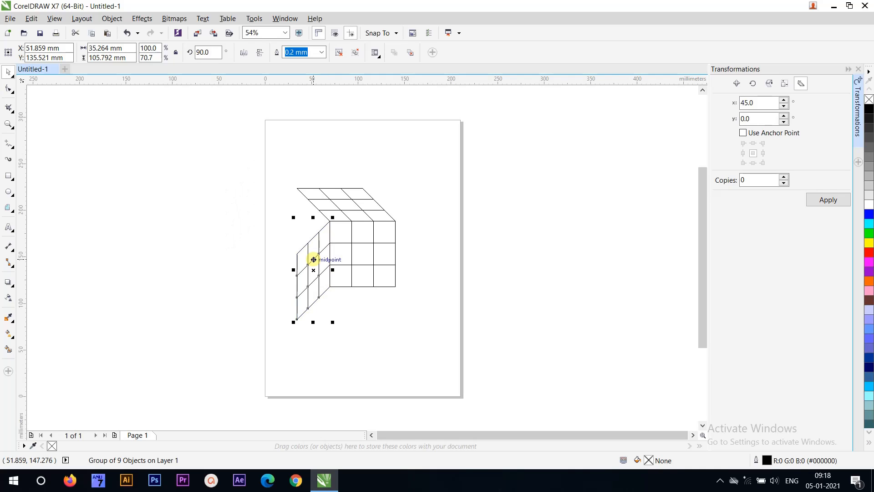
click(244, 251)
click(304, 271)
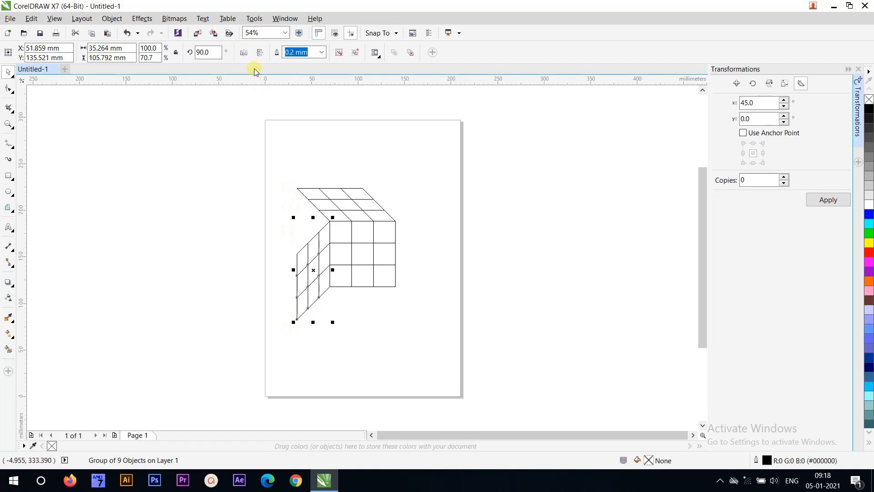
click(259, 53)
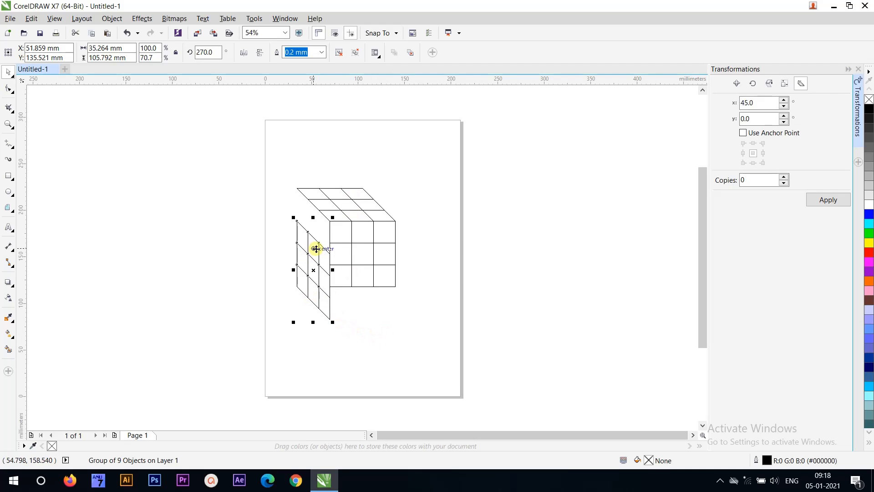
- Align the mirrored side face with the top edge of the cube's top face
shift+click(325, 198)
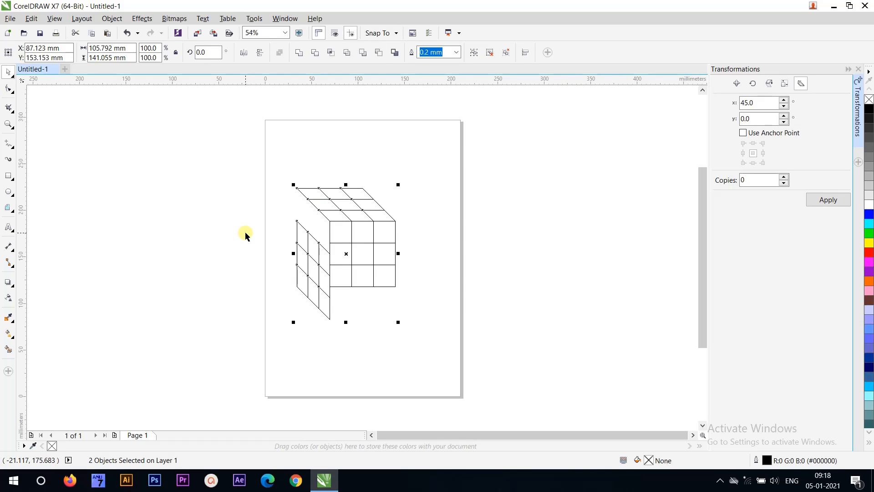
key(t)
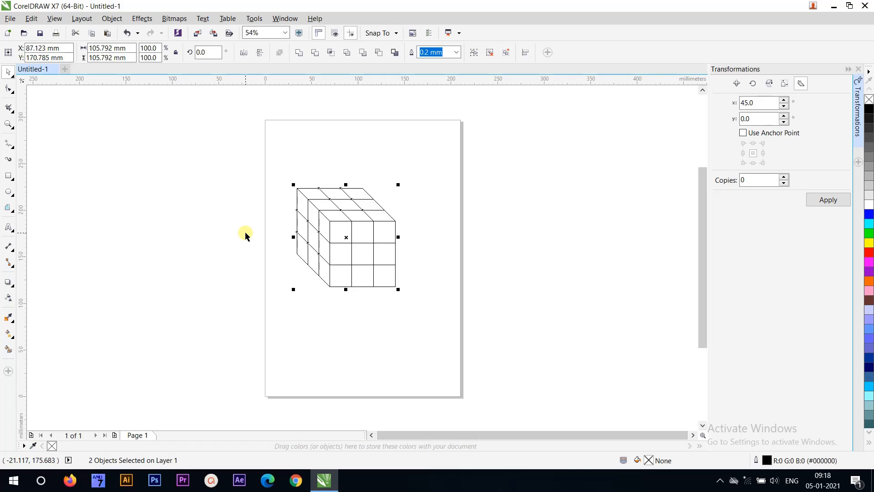
click(245, 232)
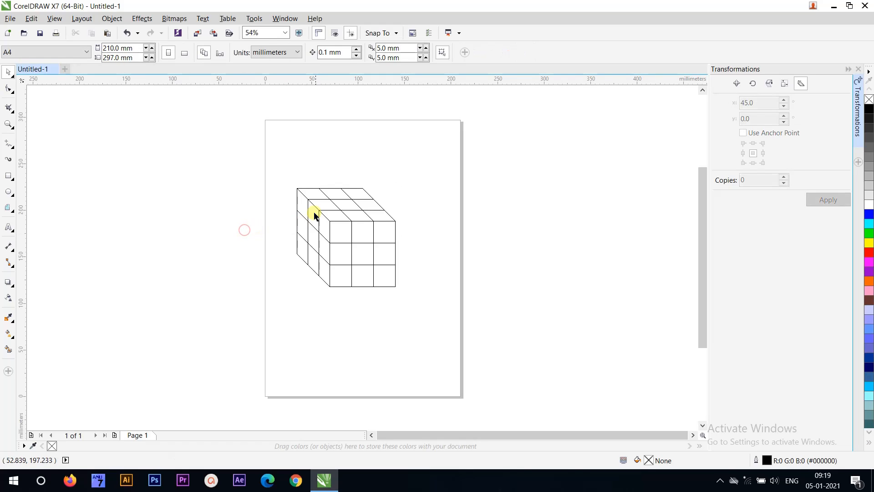
- Fill the cube's whole square front face with yellow
click(378, 236)
click(317, 270)
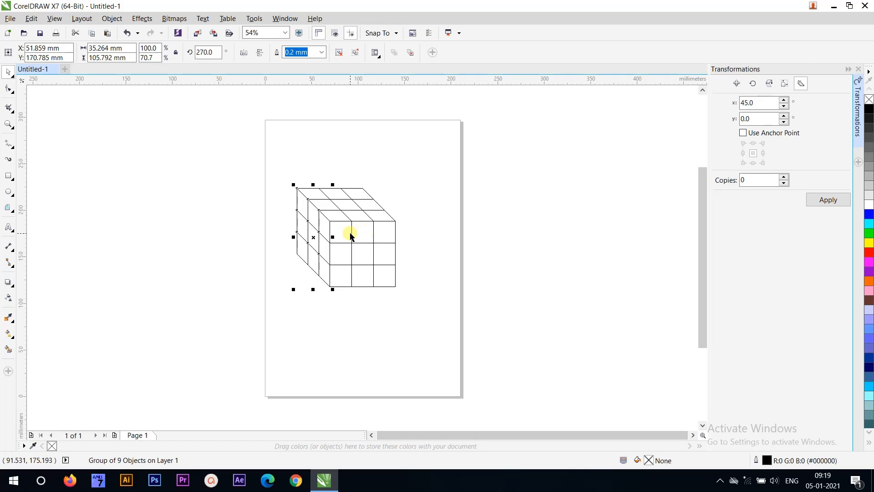
click(361, 225)
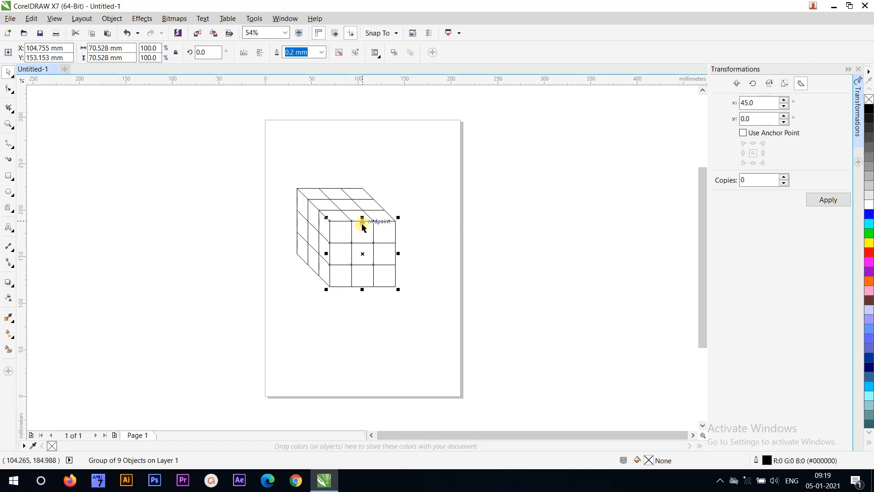
click(868, 242)
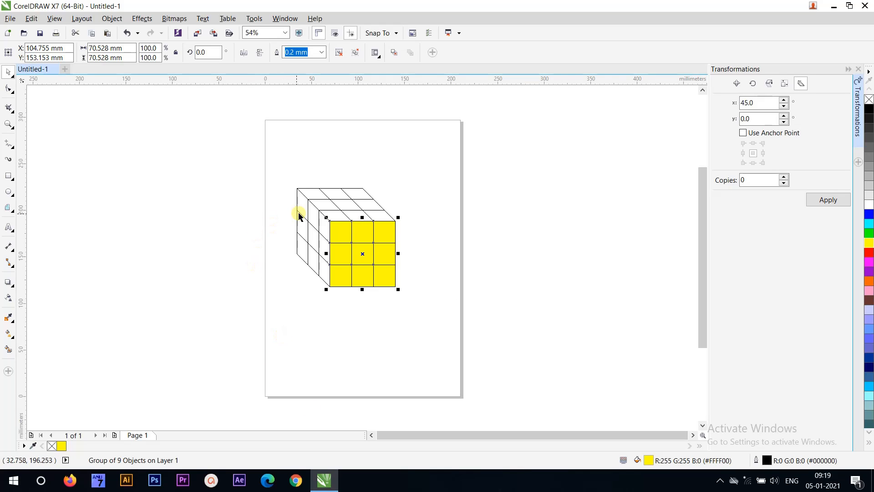
- Ungroup all three faces of the cube into individual cells
click(343, 195)
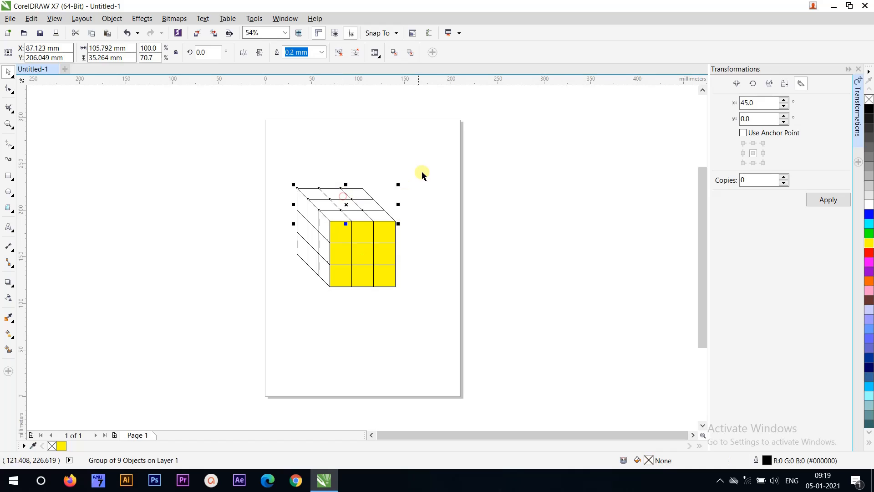
drag(432, 161, 273, 305)
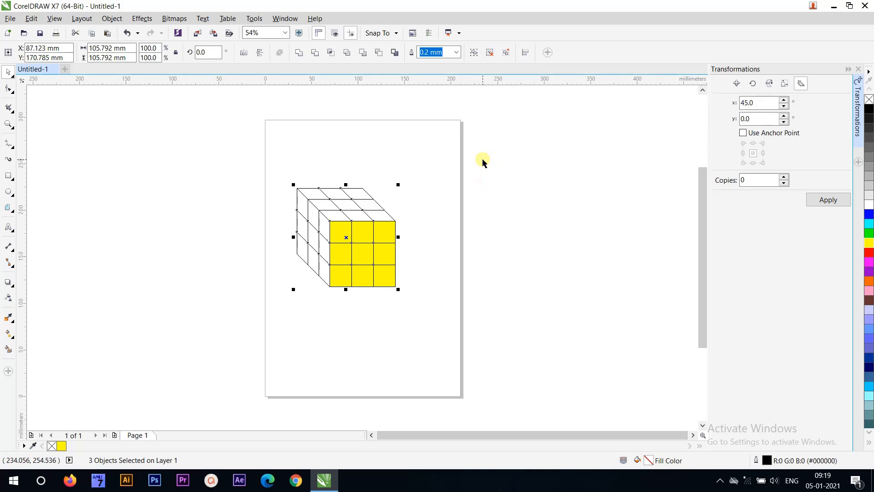
key(ctrl+u)
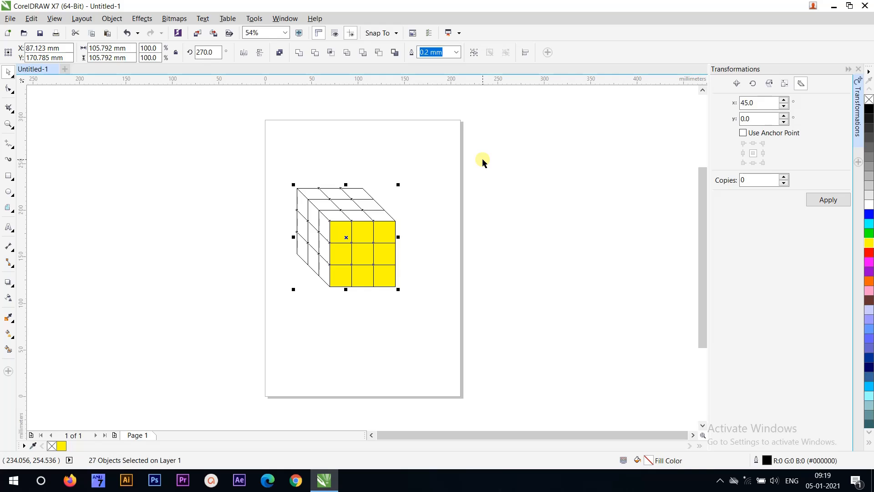
click(465, 141)
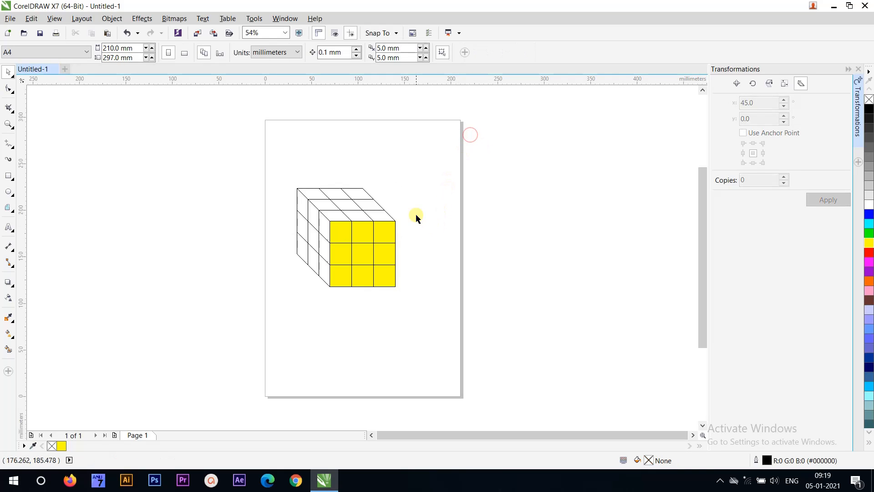
- Fill the front face's diagonal cells, from upper right through the centre to lower left, with red
click(395, 233)
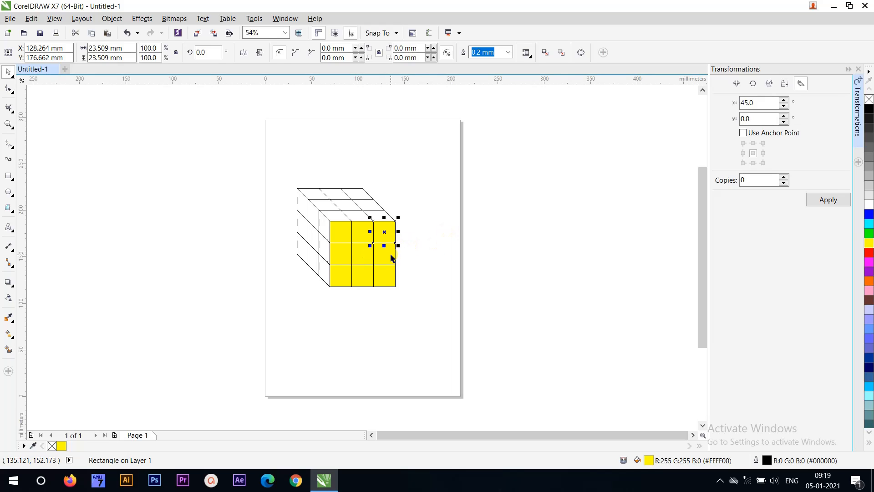
shift+click(370, 251)
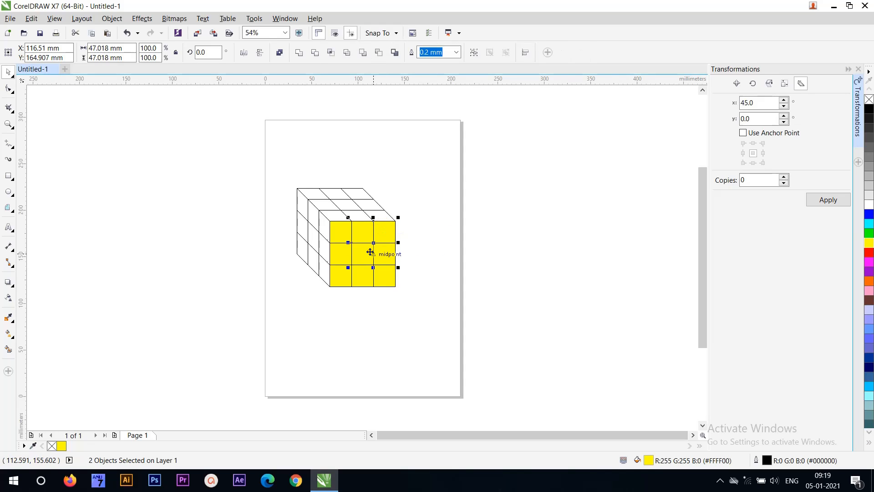
shift+click(340, 276)
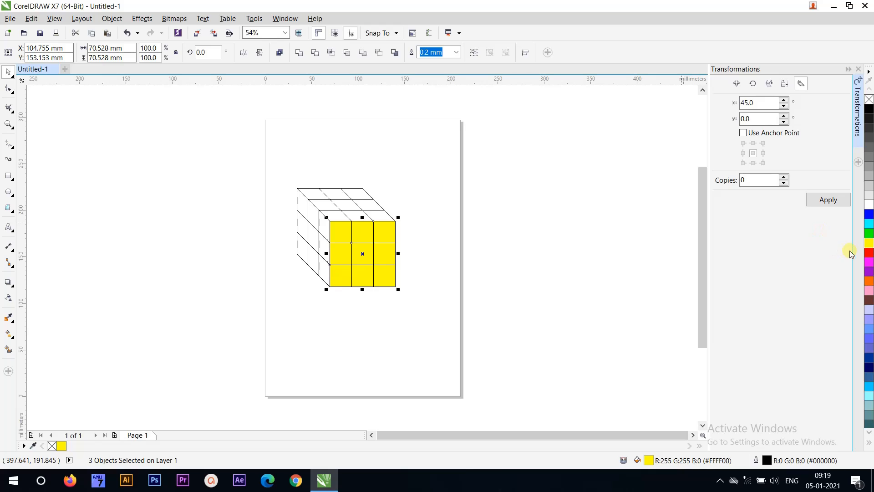
click(869, 255)
click(511, 241)
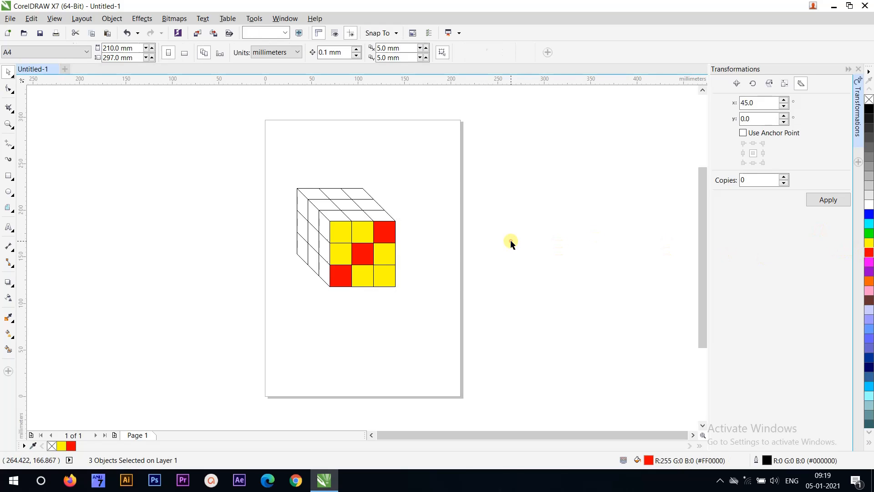
- Fill the upper-middle and lower-middle cells of the front face with blue
click(364, 235)
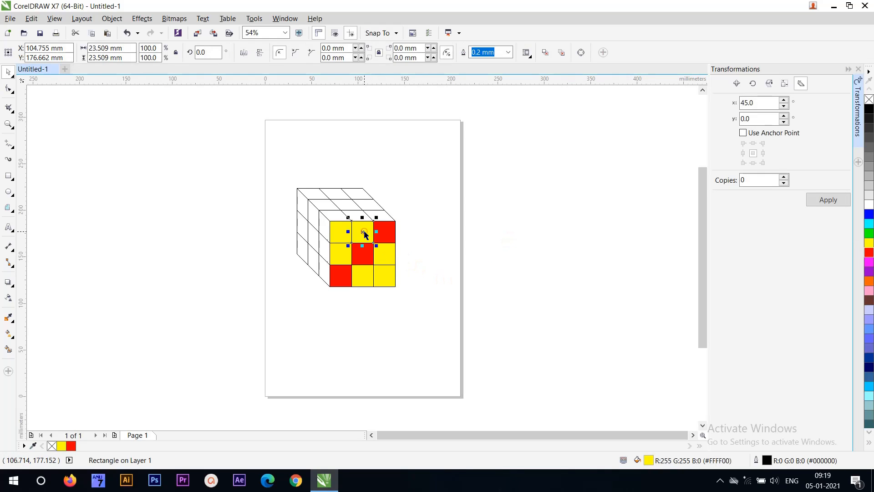
click(363, 233)
shift+click(362, 279)
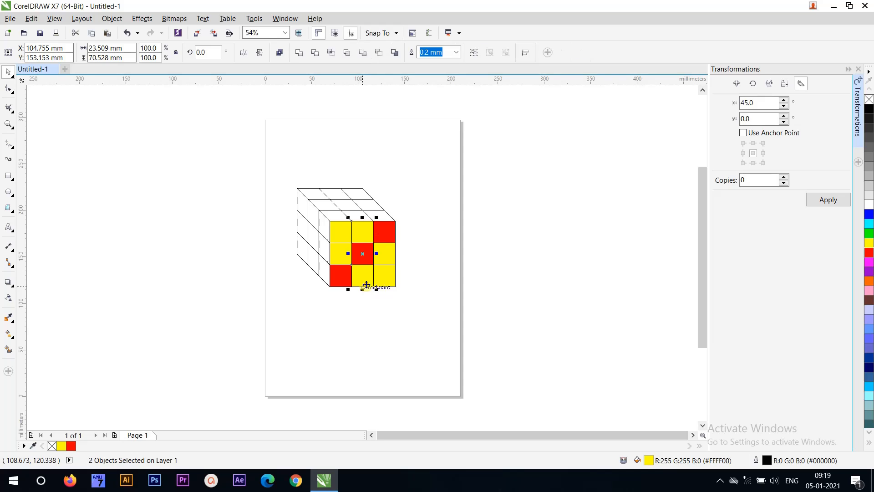
click(869, 214)
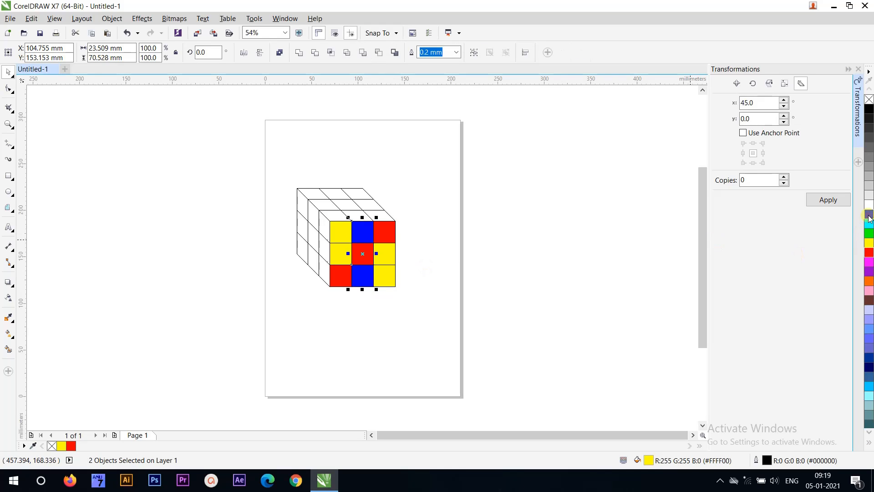
click(233, 273)
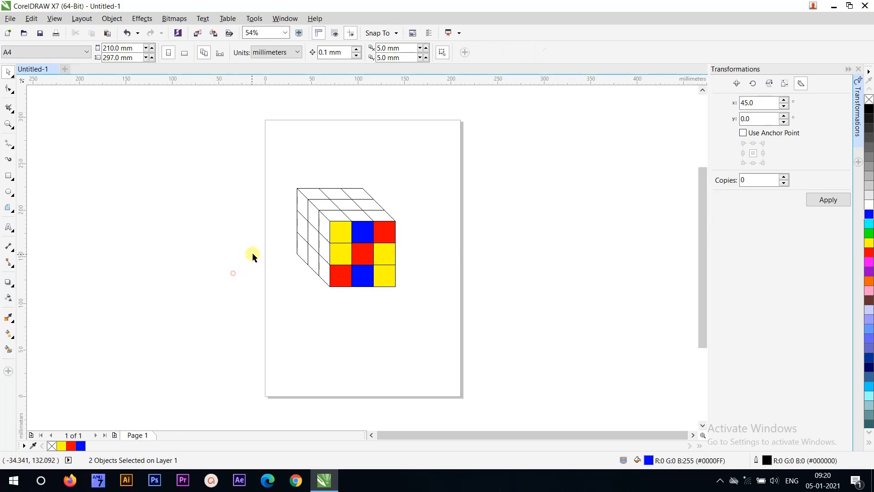
- Fill the upper-left and lower-right corner cells of the front face with black
click(343, 236)
shift+click(382, 279)
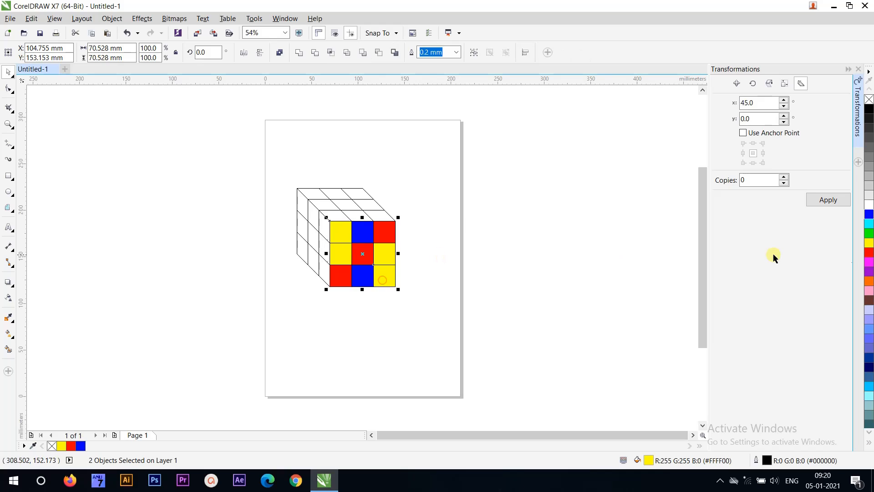
click(870, 118)
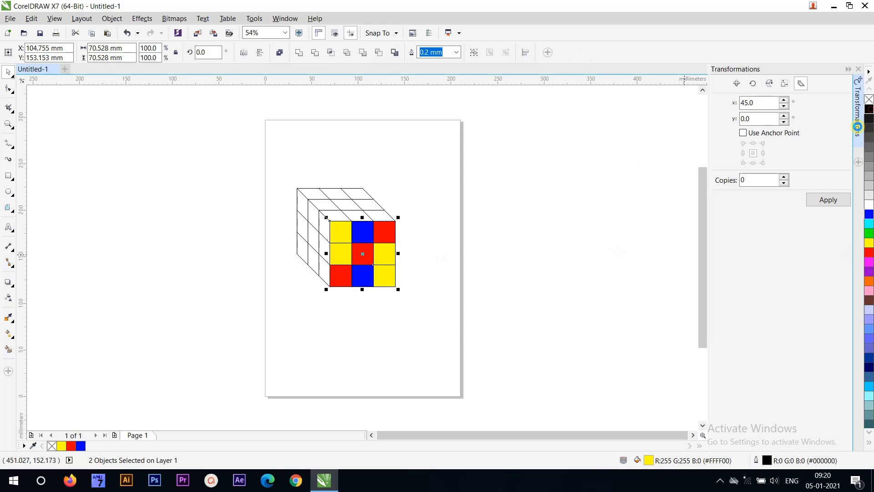
click(229, 338)
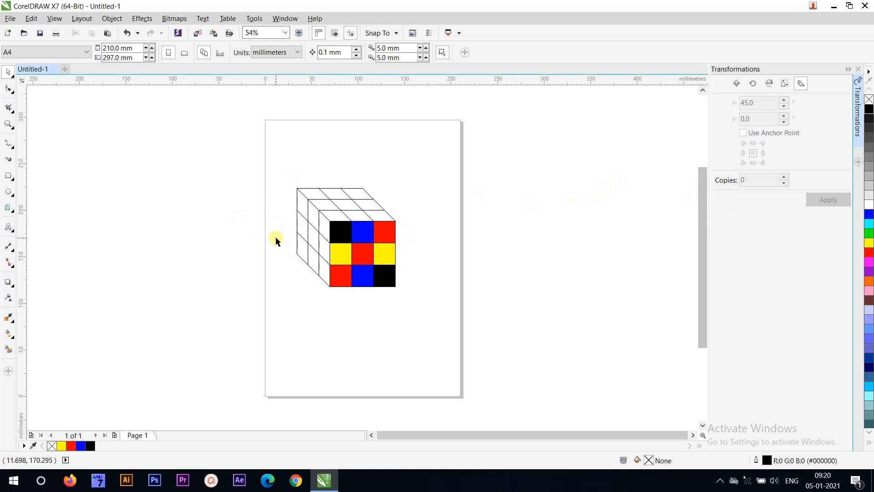
- Fill the two outer cells in the upper row of the cube's side face with yellow
click(304, 204)
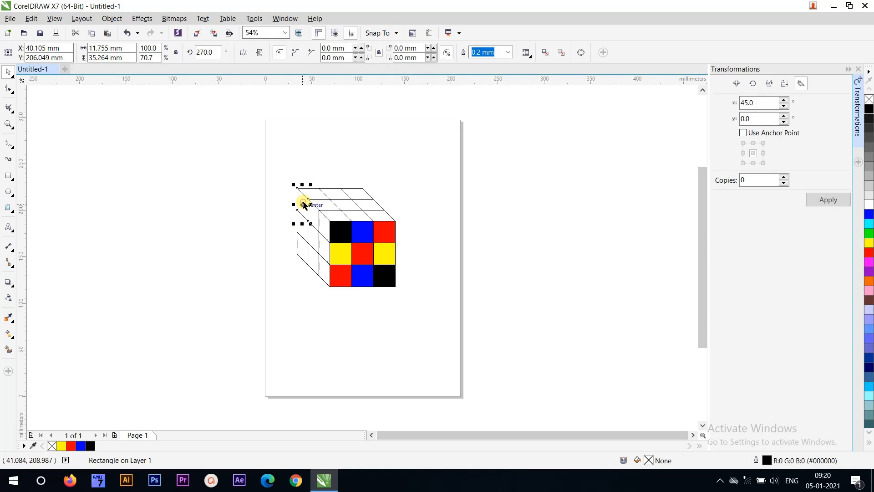
shift+click(322, 225)
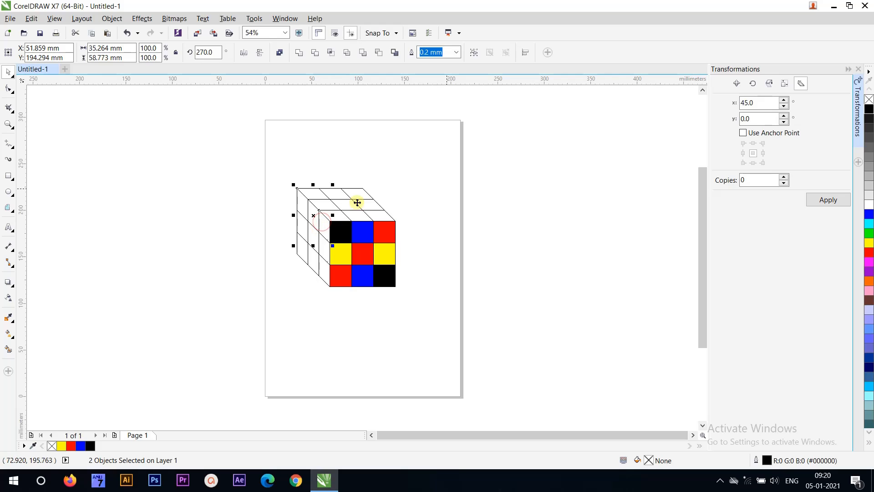
click(868, 242)
click(319, 326)
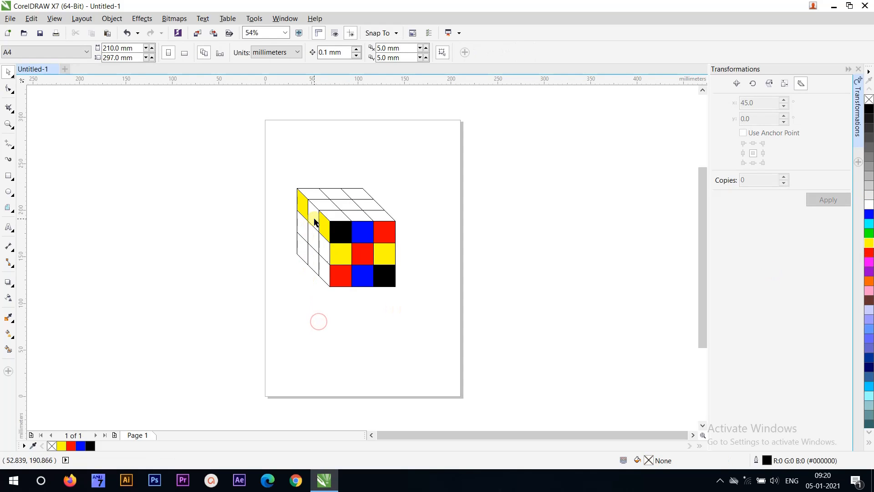
- Fill all three cells of the side face's middle column with orange
click(315, 230)
shift+click(315, 270)
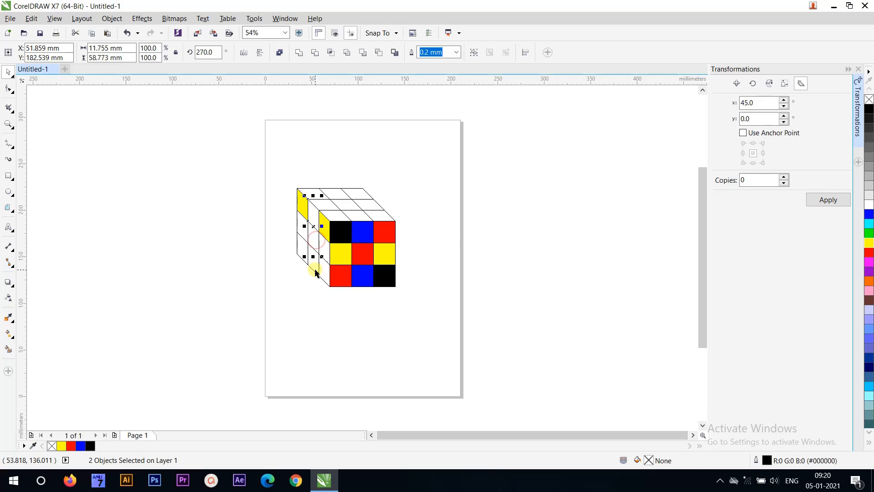
shift+click(304, 275)
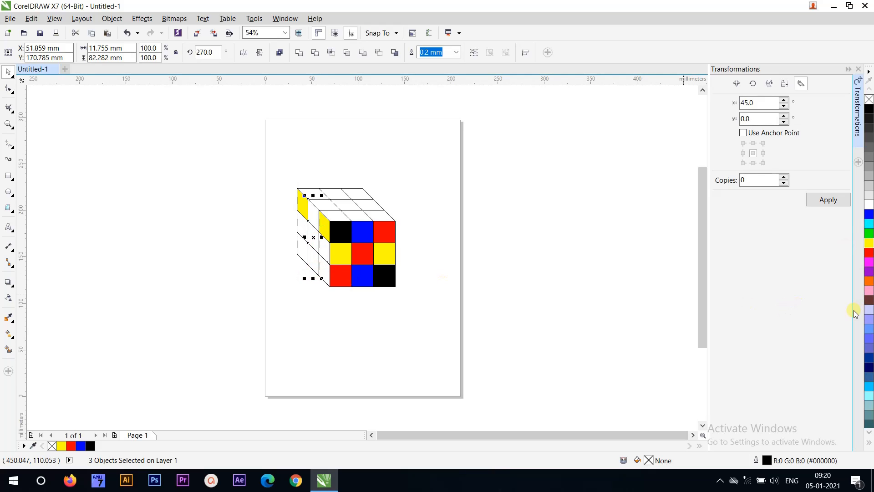
click(870, 285)
click(575, 245)
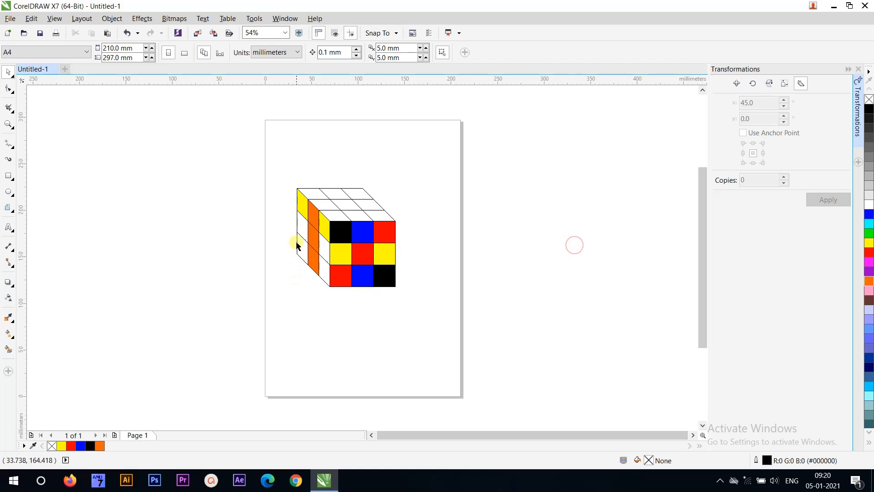
- Fill the two outer cells in the side face's middle row with blue
click(301, 228)
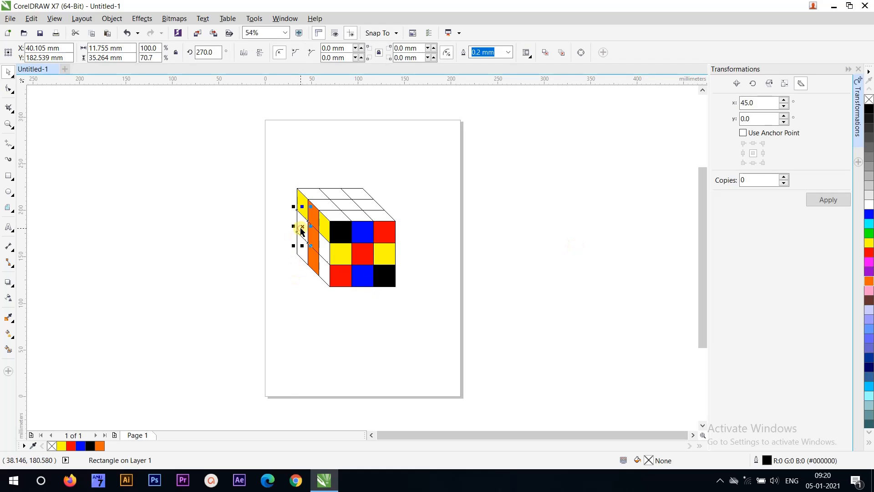
shift+click(321, 246)
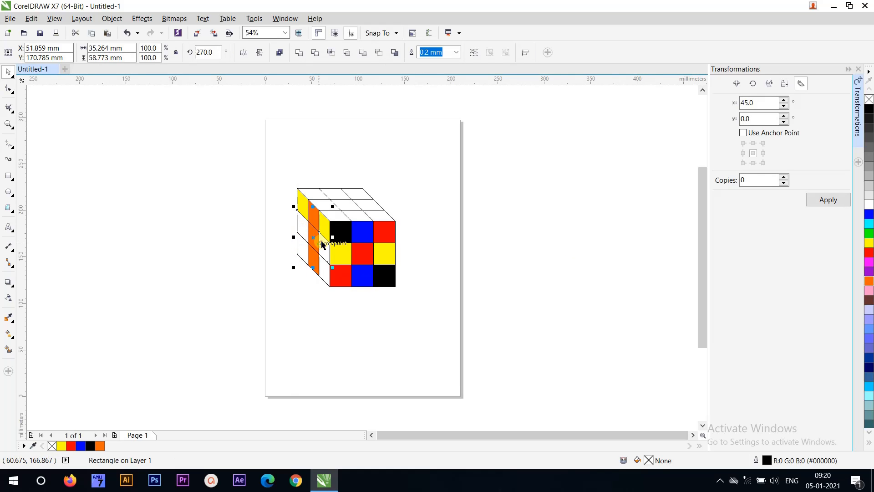
click(869, 214)
click(268, 277)
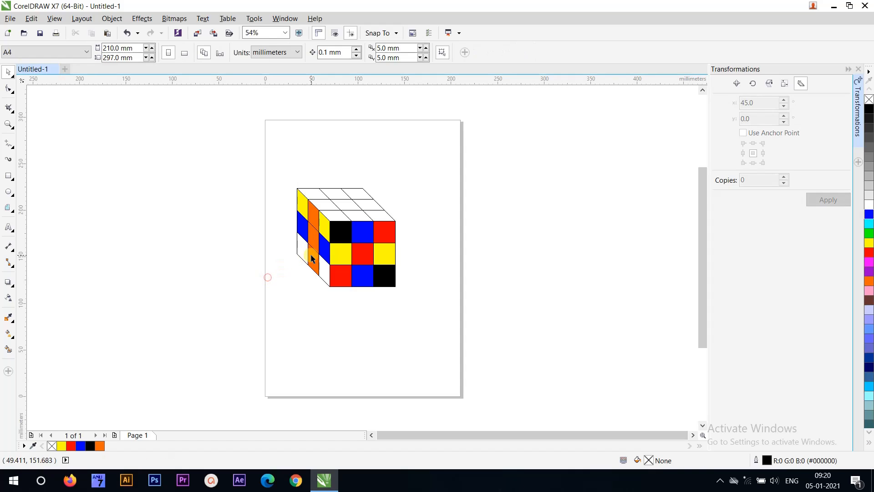
- Fill the two outer cells in the side face's lowest row with light grey (#CCCCCC)
click(304, 256)
shift+click(323, 267)
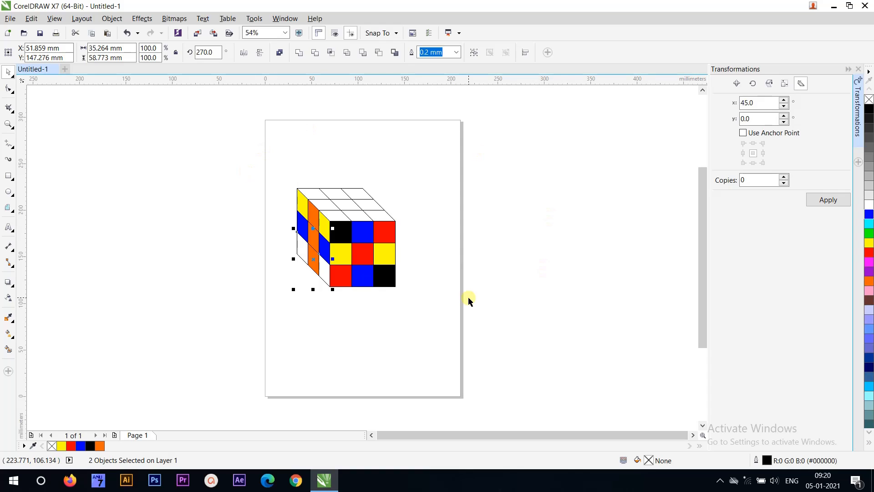
click(869, 188)
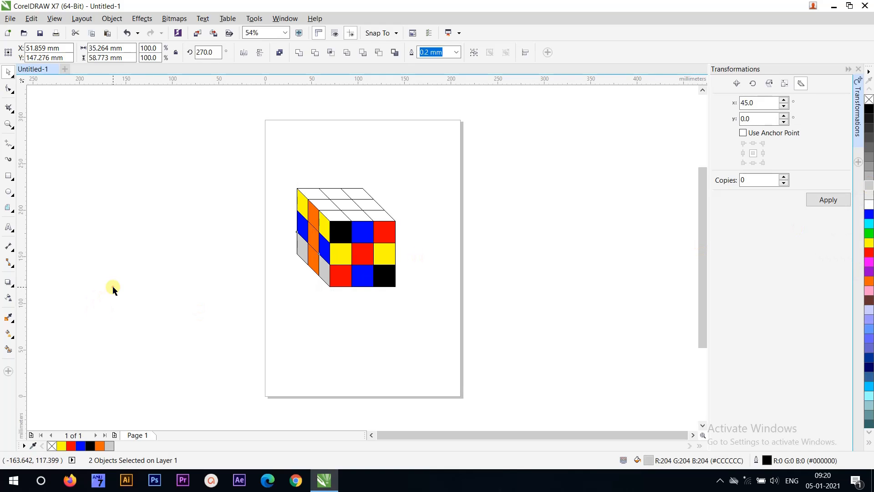
- Fill the top face's back-middle and front-right cells with very light grey (#E6E6E6)
click(352, 195)
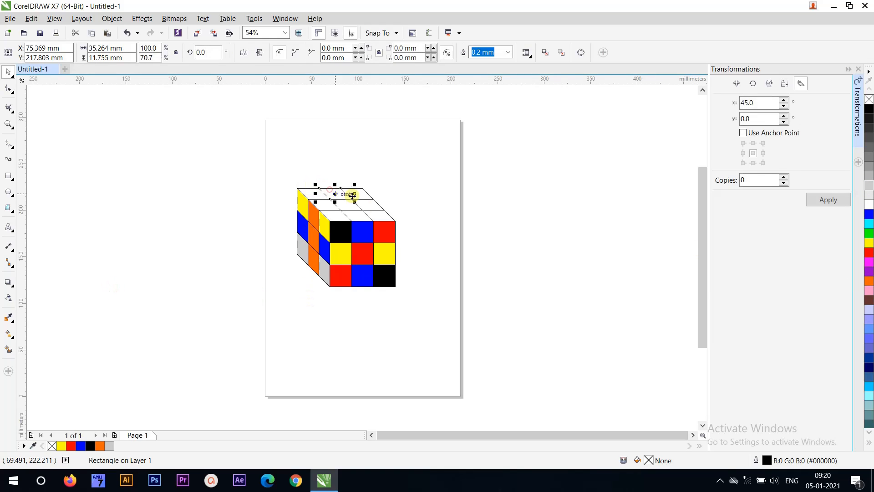
shift+click(382, 215)
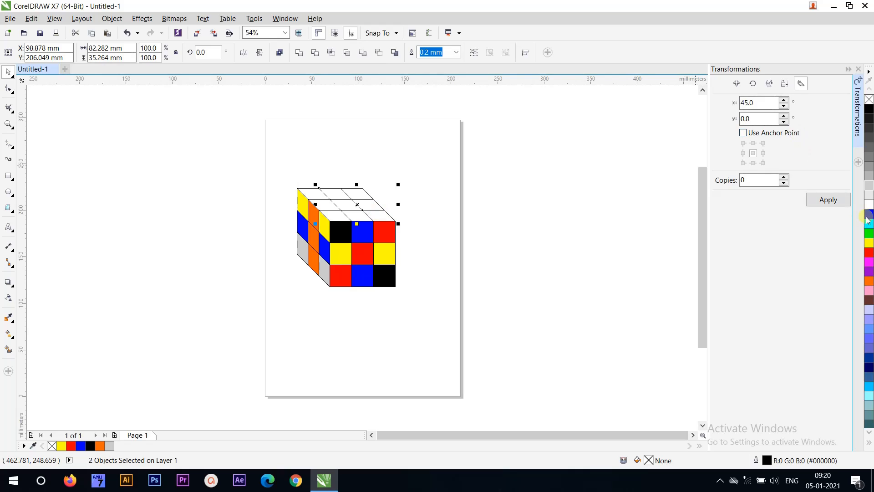
click(869, 197)
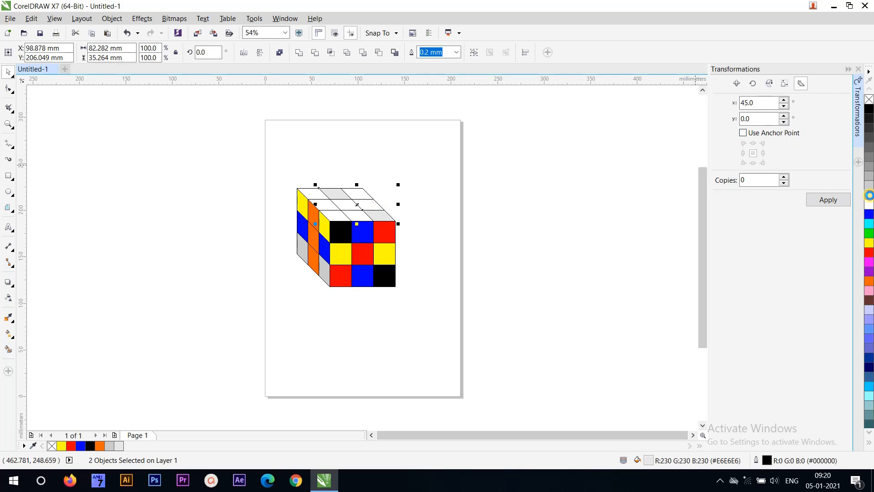
click(439, 186)
- Fill the top face's back-right, centre and front-left cells with red (#FF0000)
click(356, 194)
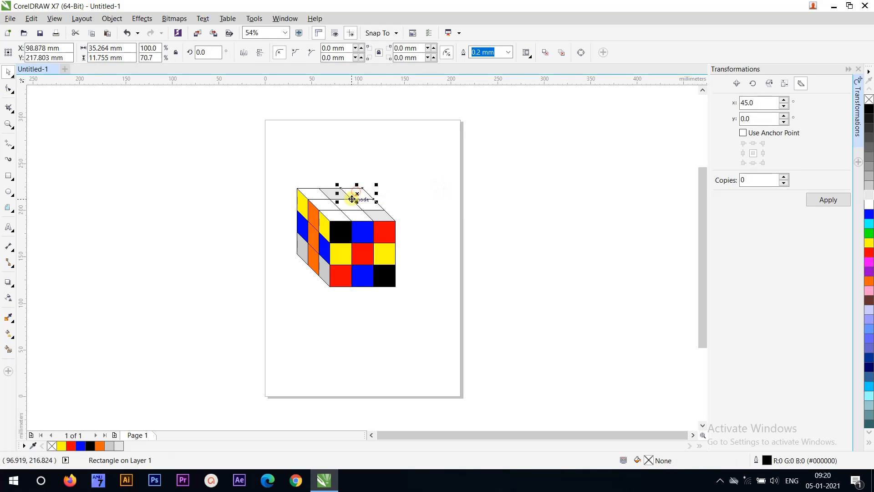
shift+click(346, 203)
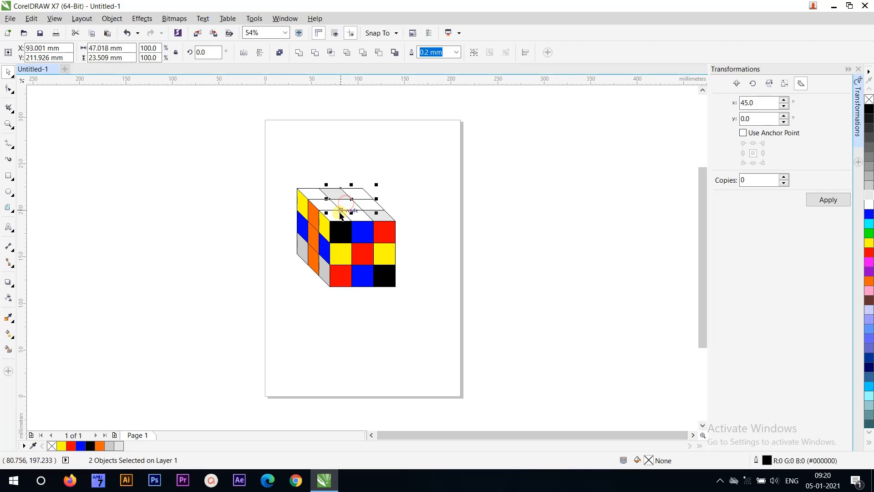
shift+click(340, 212)
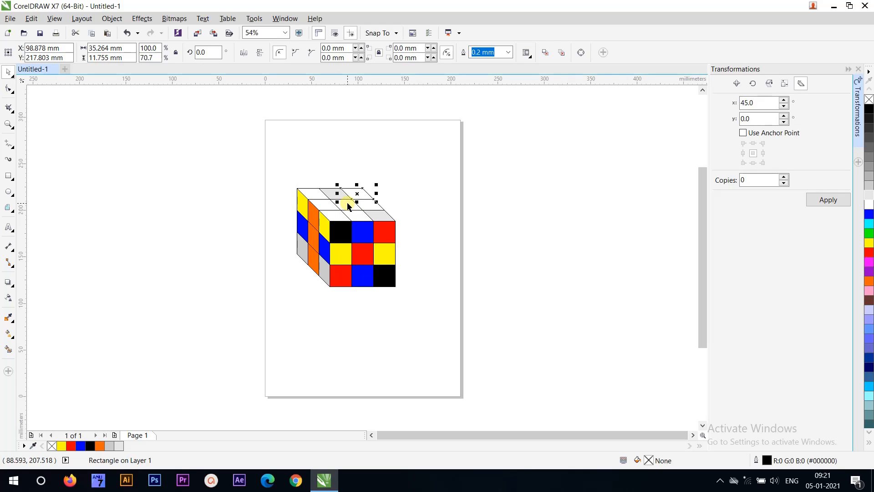
shift+click(347, 206)
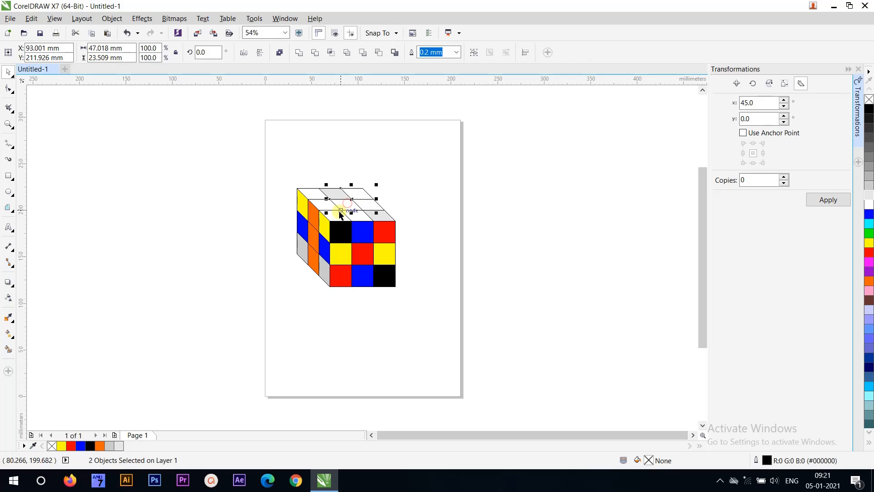
shift+click(342, 215)
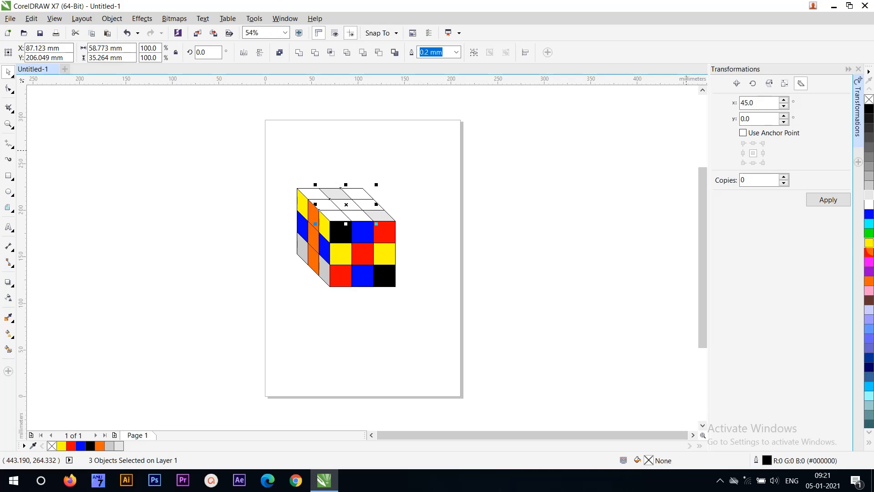
click(869, 252)
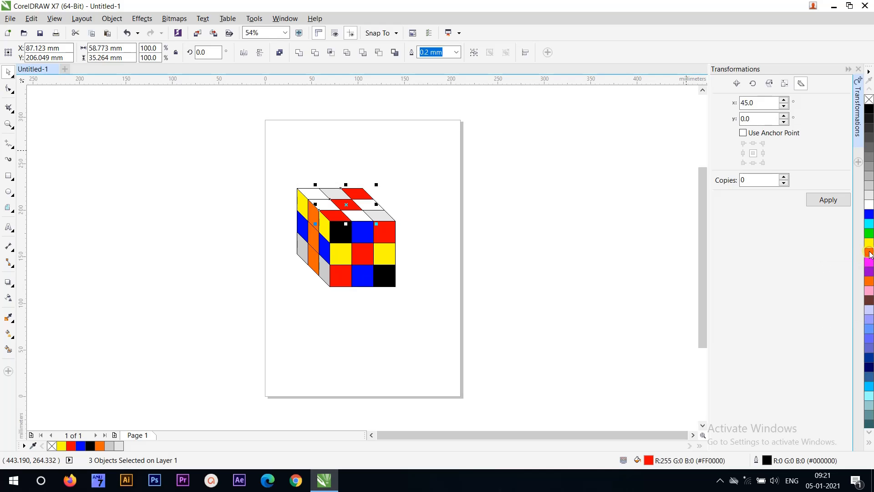
click(604, 203)
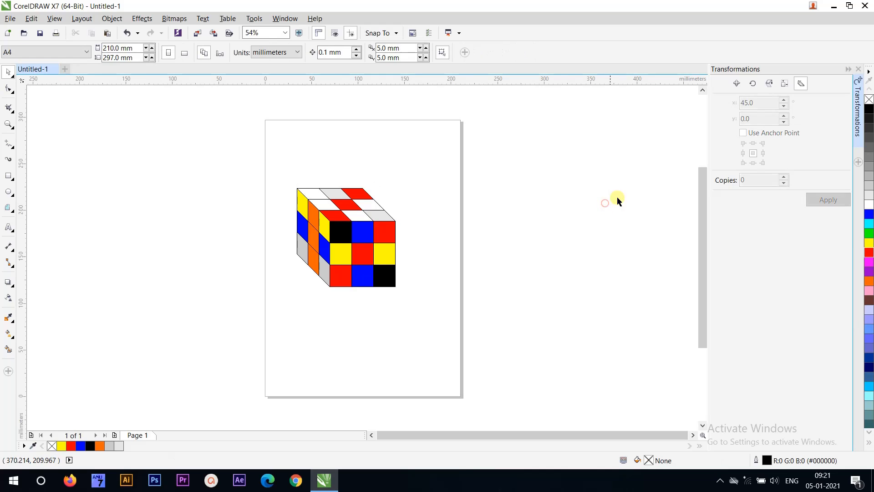
- Fill the top face's back-left cell and the right cell of its middle row with black
click(314, 197)
shift+click(364, 208)
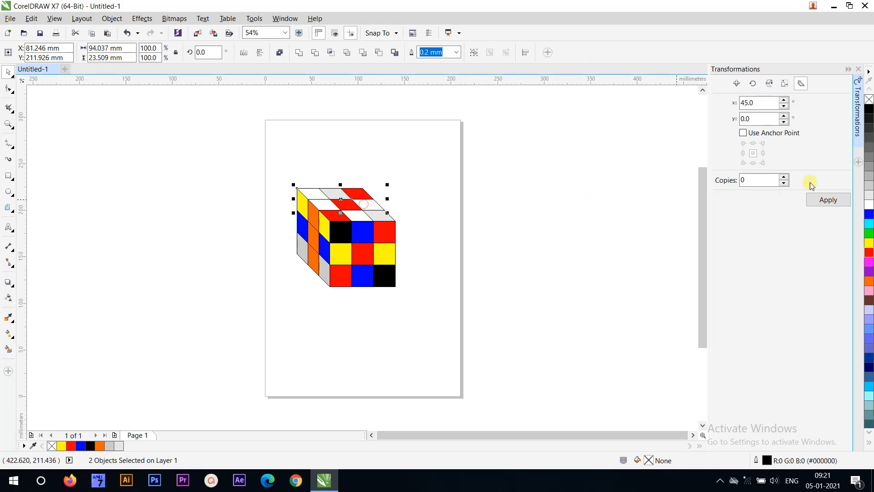
click(869, 109)
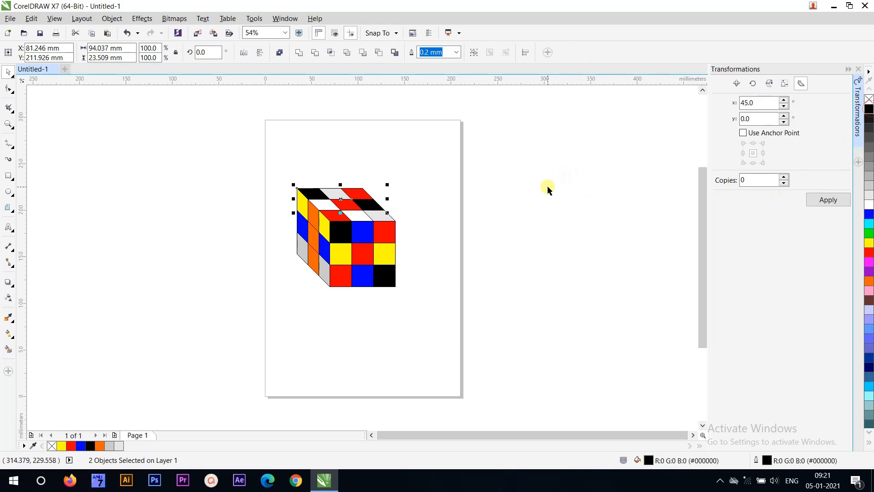
click(547, 186)
- Fill the left cell of the top face's middle row and its front-middle cell with blue
click(330, 209)
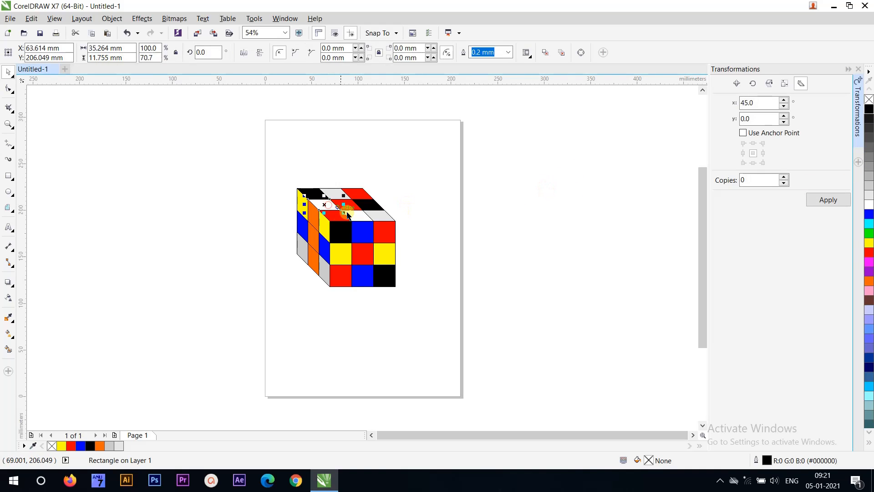
shift+click(356, 213)
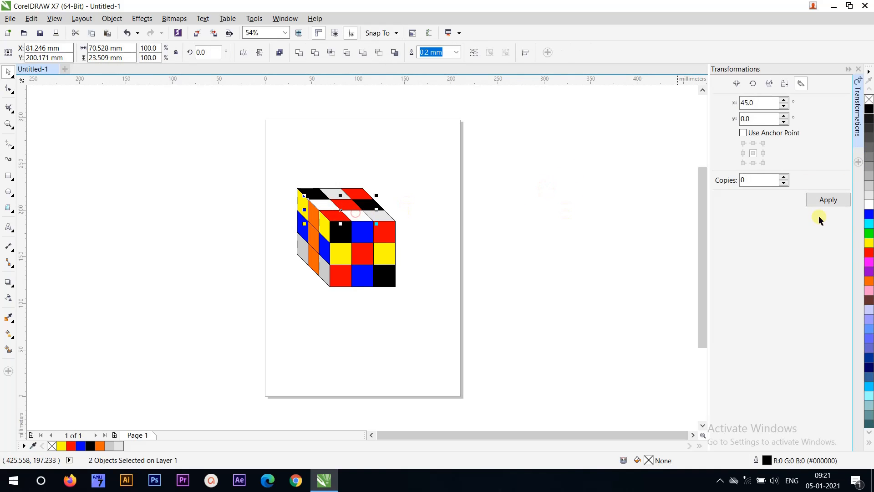
click(868, 213)
click(646, 196)
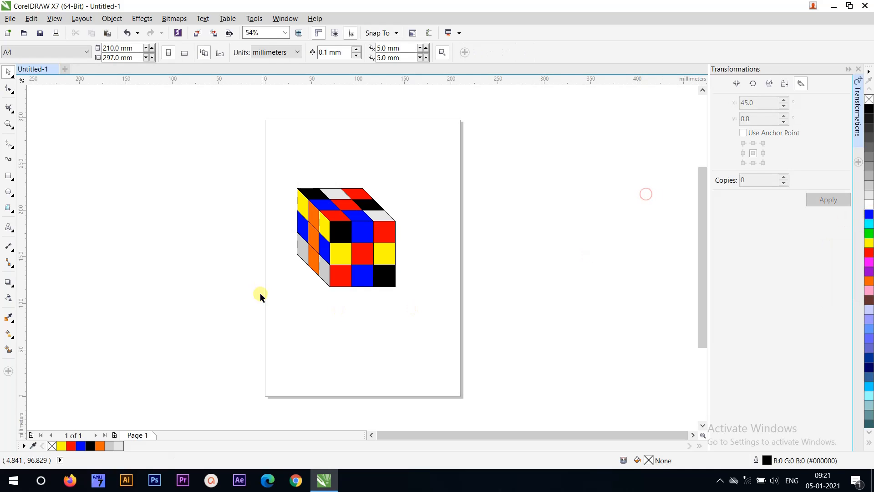
- Thicken the outlines of all the cube's cells, trying 0.5 mm first and settling on 1.0 mm
drag(451, 151, 263, 306)
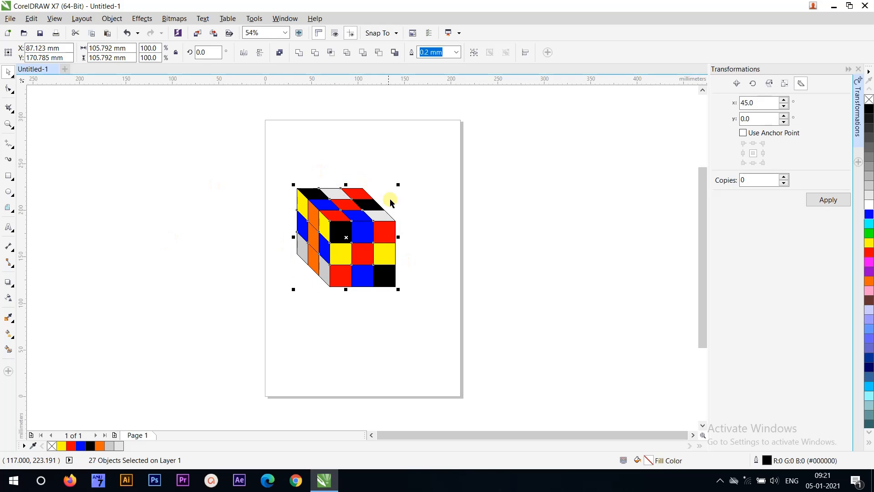
click(457, 54)
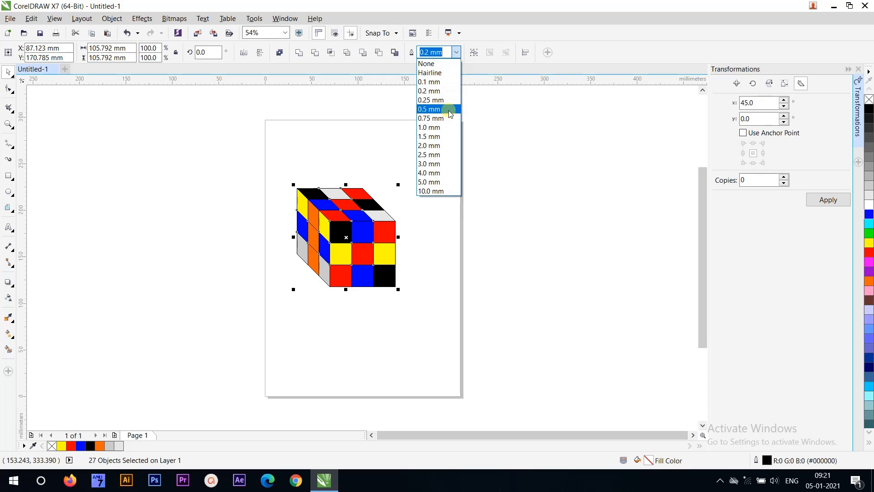
click(449, 110)
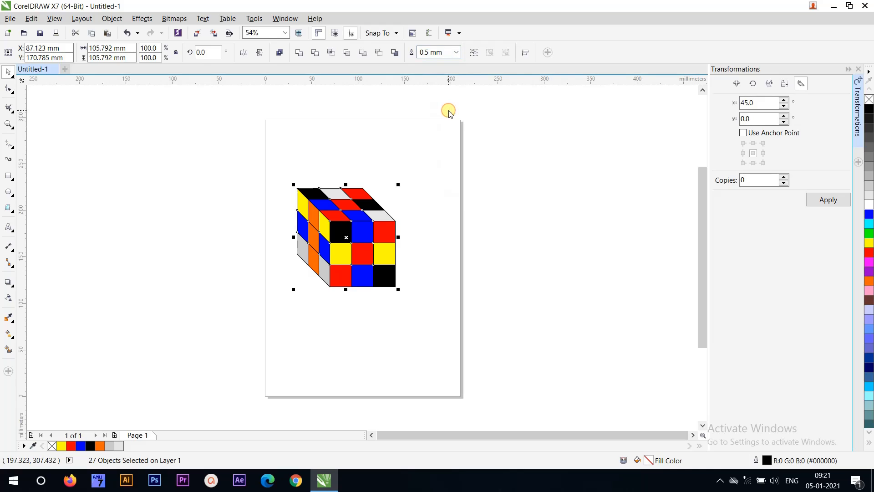
click(455, 53)
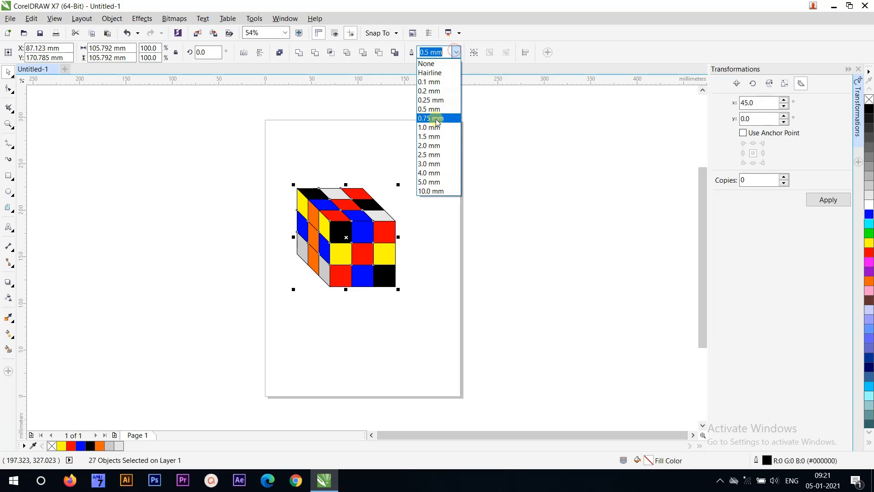
click(435, 124)
click(191, 210)
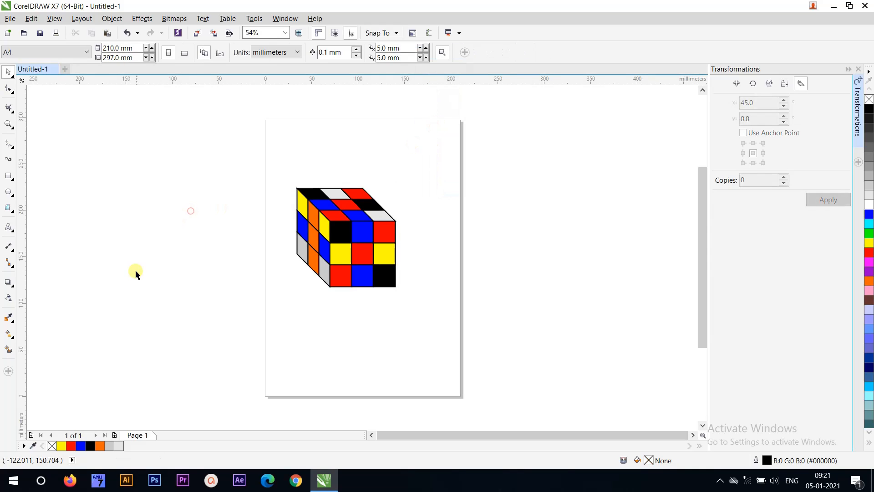
drag(424, 148, 272, 313)
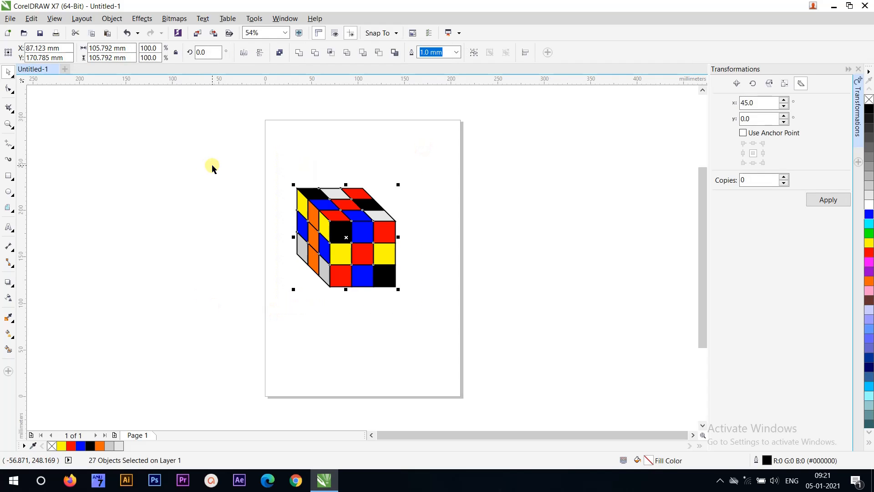
click(280, 166)
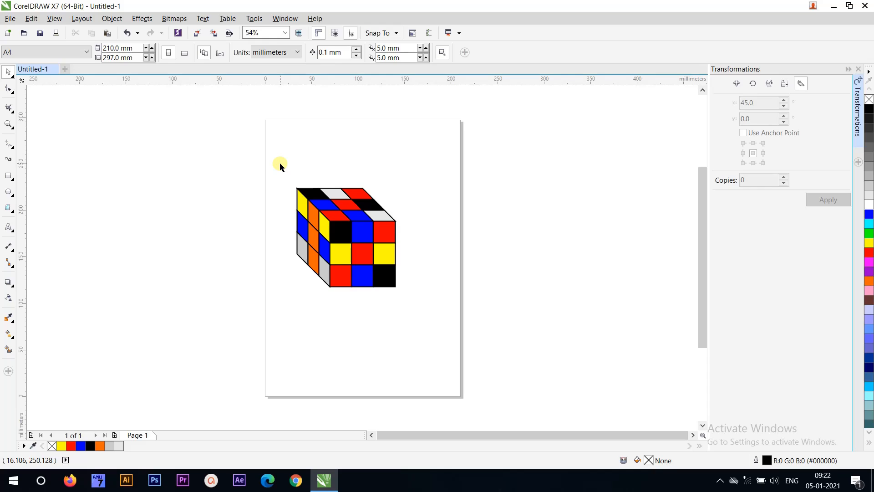